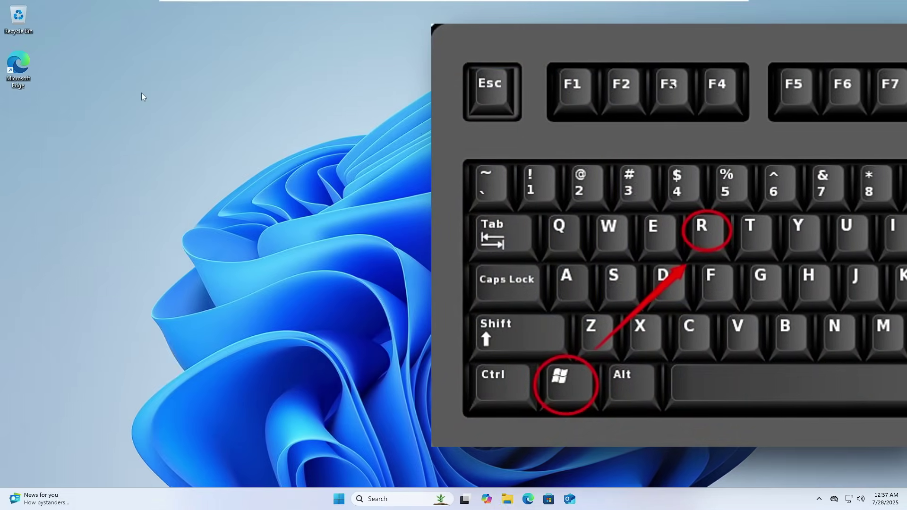
Step: Bring up the Run dialog from the Start button's right-click quick menu
{"action": "key", "text": "super+r"}
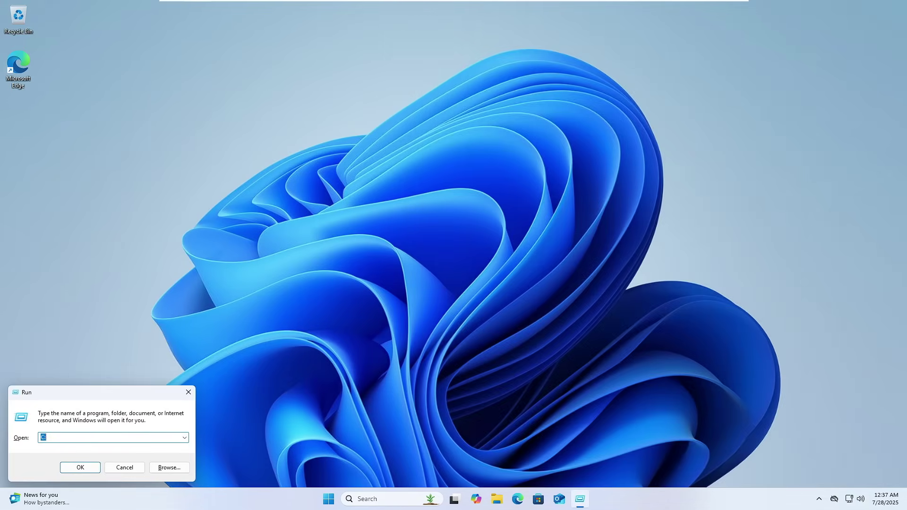
{"action": "left_click", "coordinate": [188, 392]}
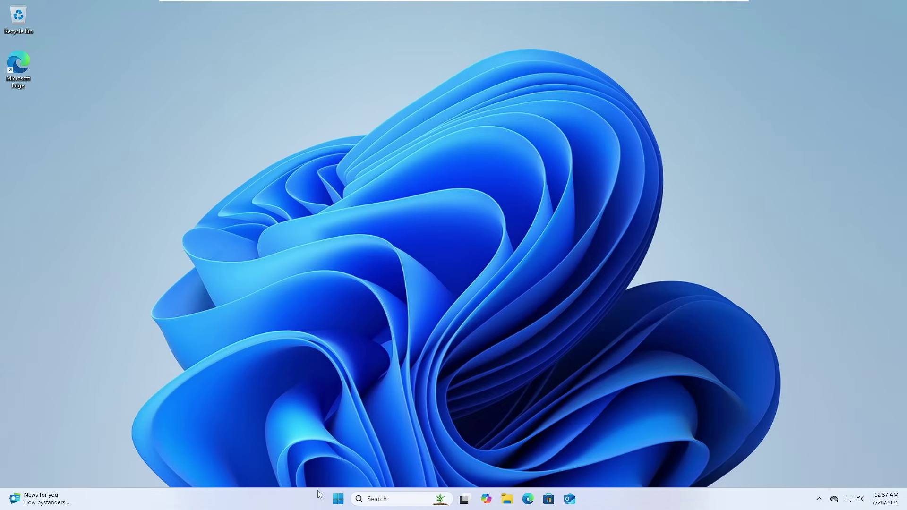
{"action": "right_click", "coordinate": [342, 505]}
{"action": "left_click", "coordinate": [319, 444]}
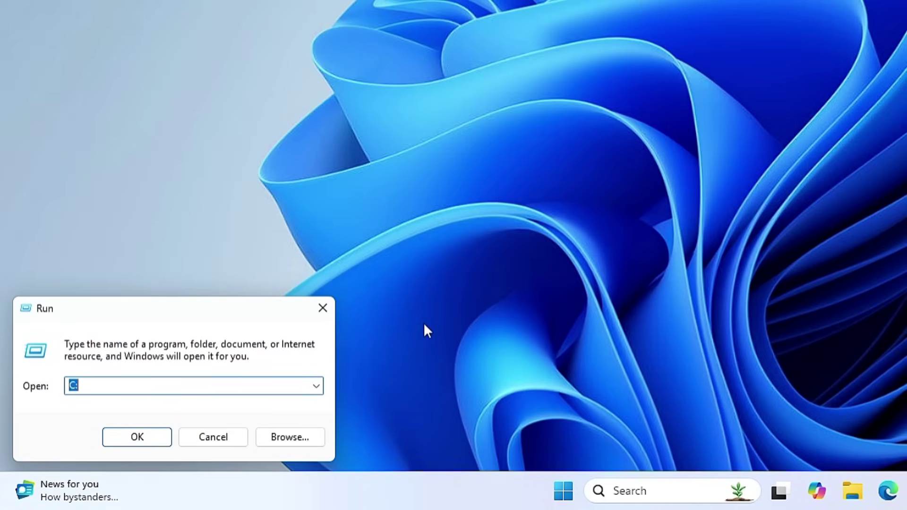
Step: Replace the old entry with C: and run it to open Local Disk (C:)
{"action": "key", "text": "BackSpace"}
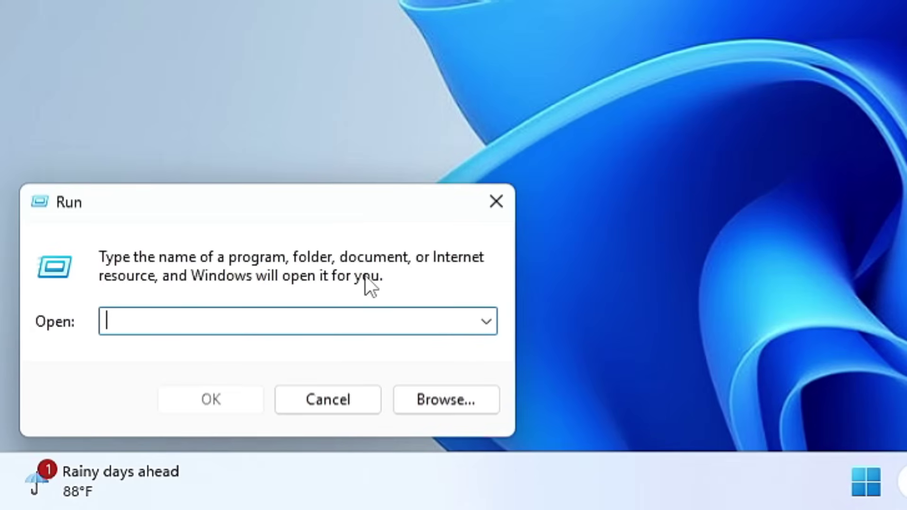
{"action": "type", "text": "C"}
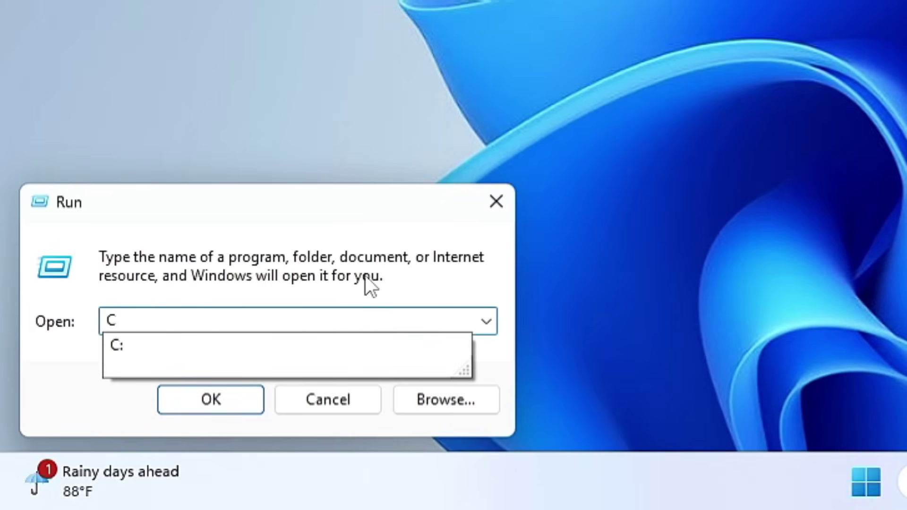
{"action": "type", "text": ":"}
{"action": "key", "text": "Return"}
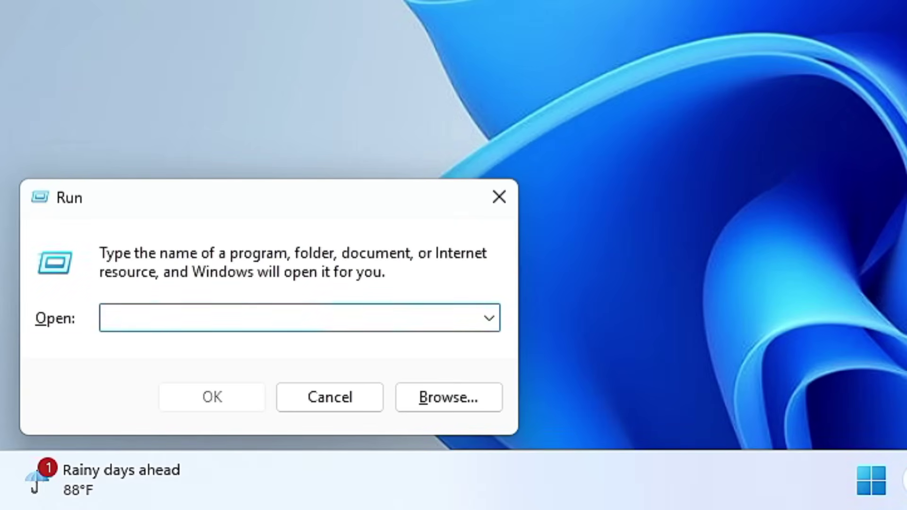
Step: Open the D: DVD drive in File Explorer, then close that window
{"action": "type", "text": "D:"}
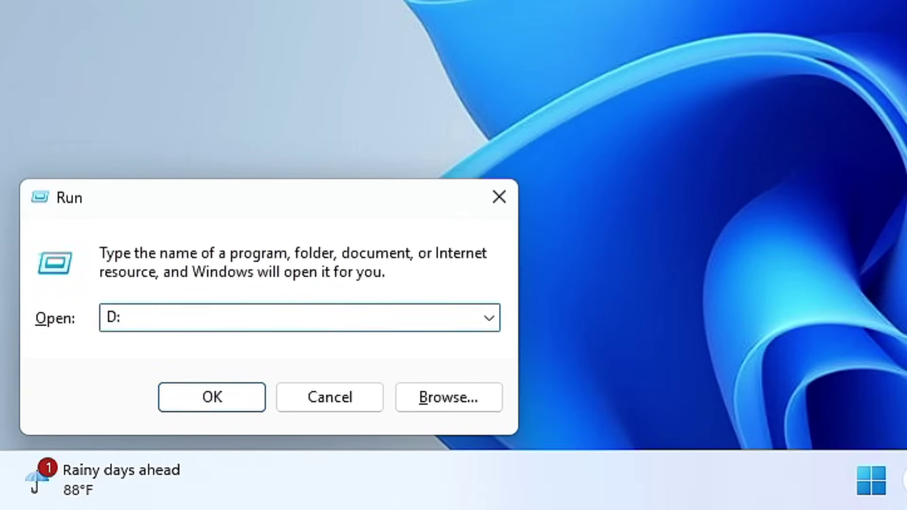
{"action": "key", "text": "Return"}
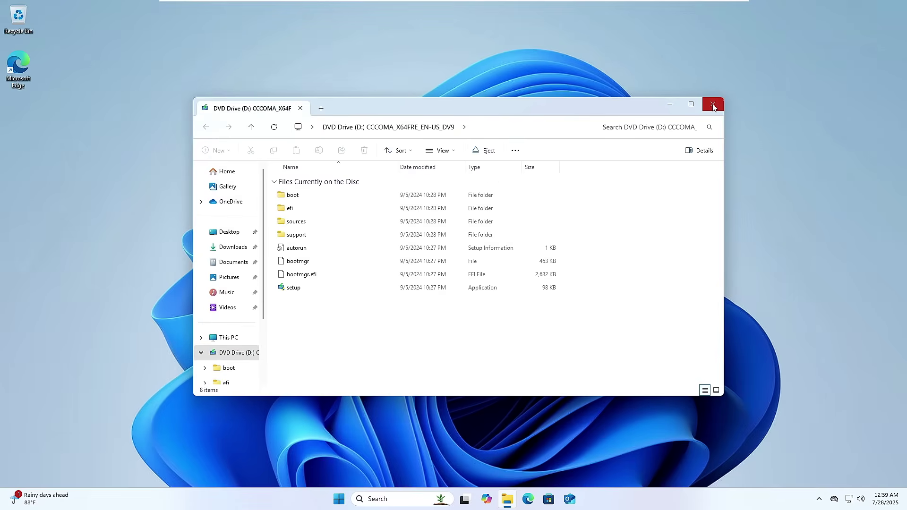
{"action": "left_click", "coordinate": [714, 107]}
Step: Launch Calculator with the calc command from a fresh Run box
{"action": "key", "text": "super+r"}
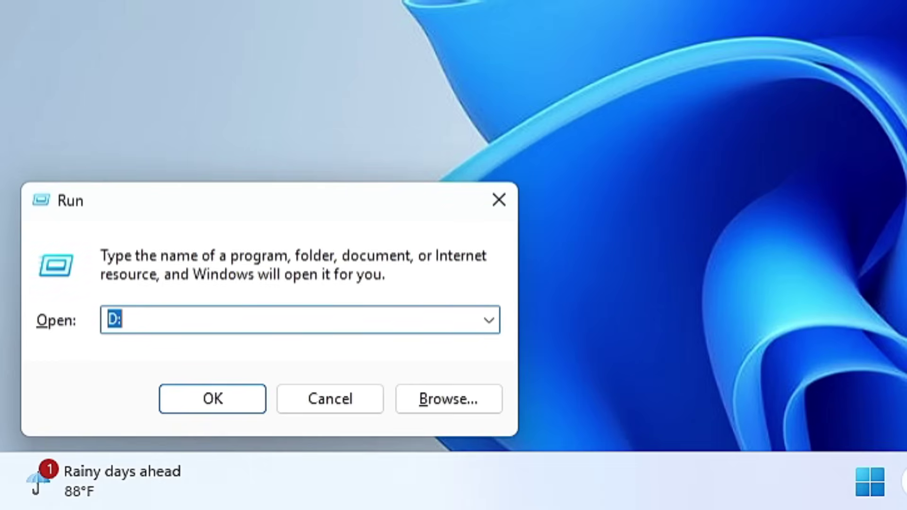
{"action": "type", "text": "calc"}
{"action": "key", "text": "Return"}
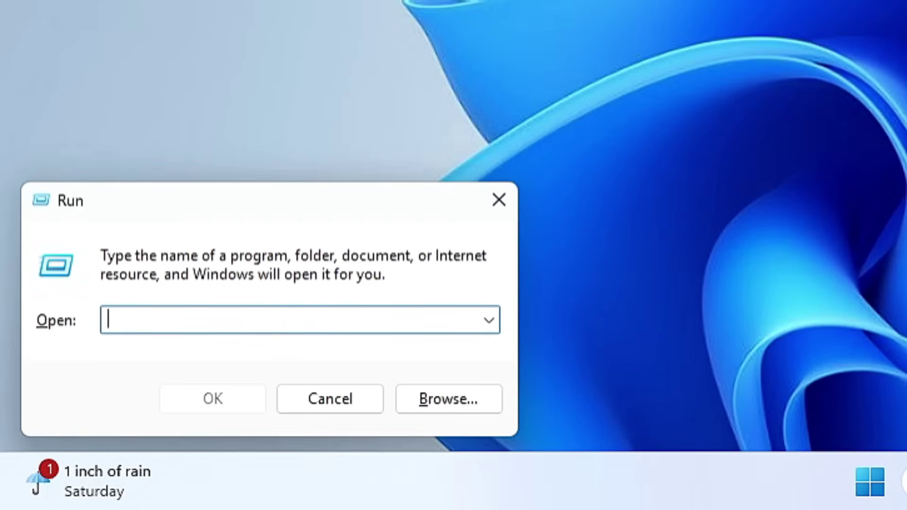
Step: Run mstsc, move the Remote Desktop Connection window into view, and select its Computer box
{"action": "type", "text": "mstr"}
{"action": "key", "text": "BackSpace"}
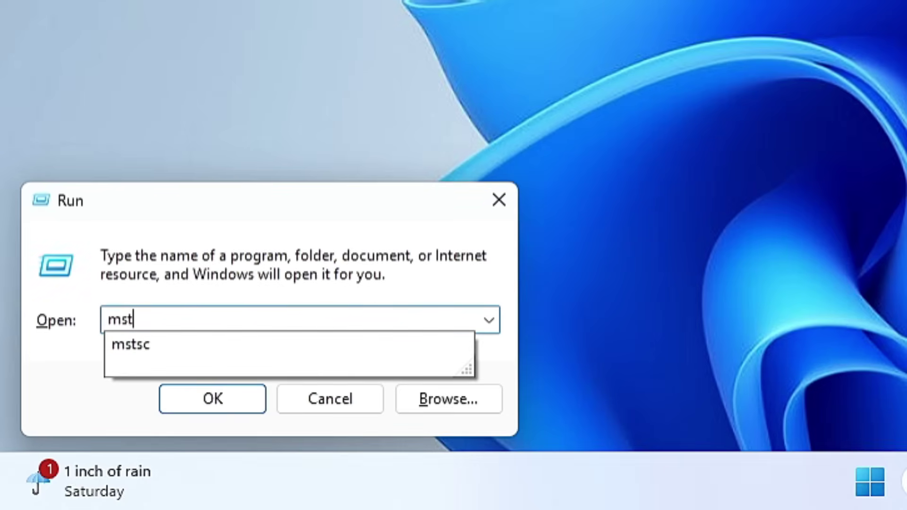
{"action": "type", "text": "sc"}
{"action": "key", "text": "Return"}
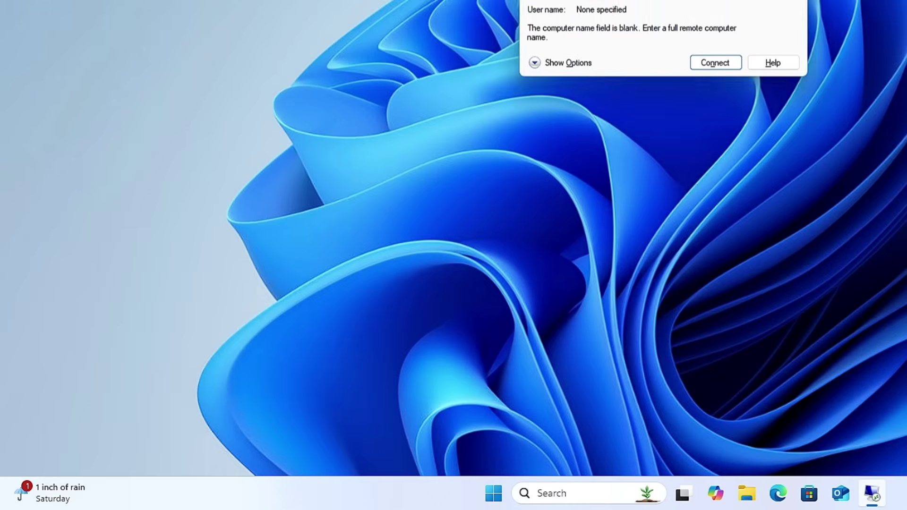
{"action": "left_click_drag", "start_coordinate": [647, 3], "coordinate": [246, 235]}
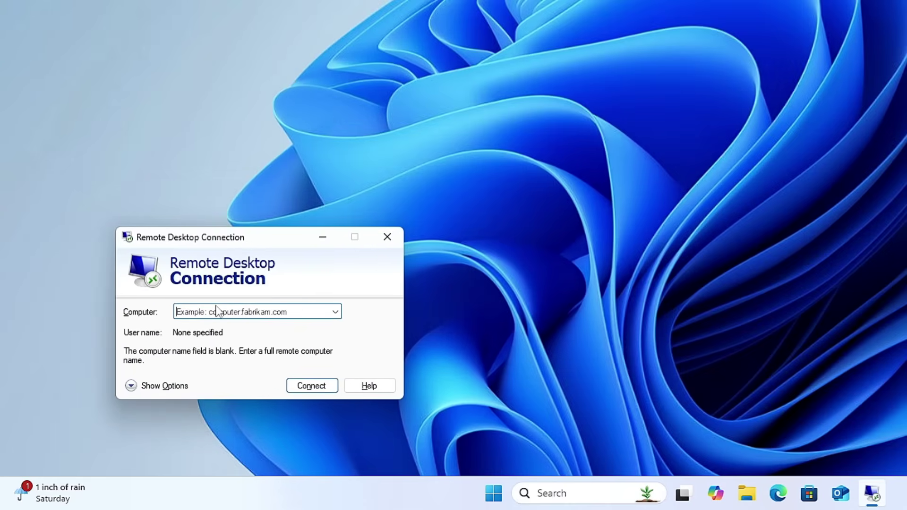
{"action": "left_click", "coordinate": [216, 312]}
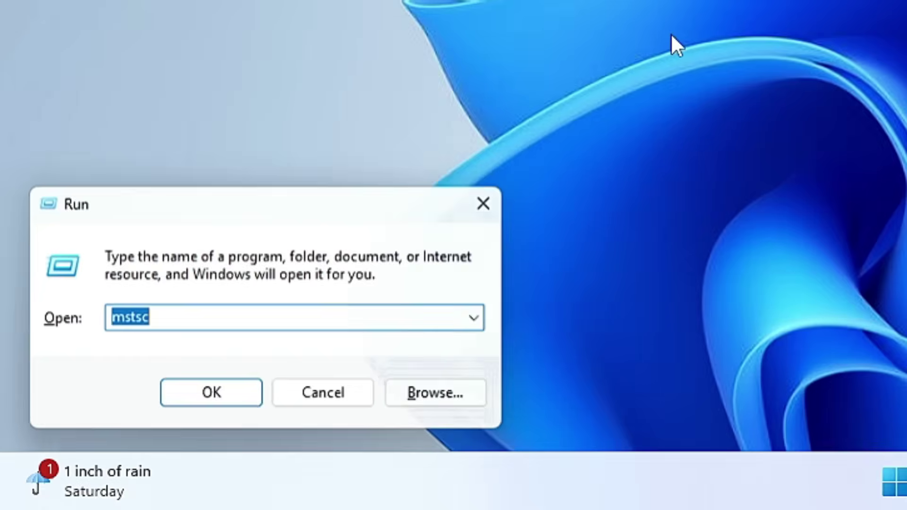
Step: Run psr to launch Steps Recorder and drag its window fully into view
{"action": "type", "text": "ps"}
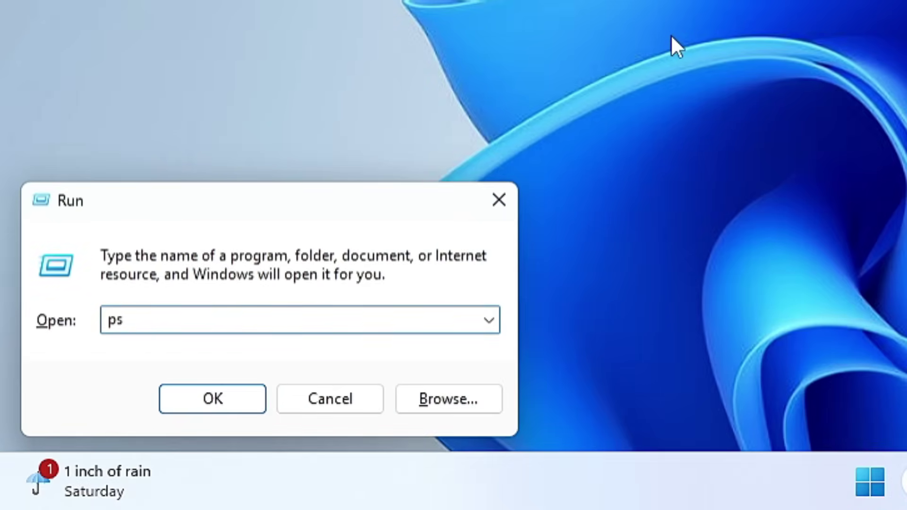
{"action": "type", "text": "r"}
{"action": "left_click", "coordinate": [244, 395]}
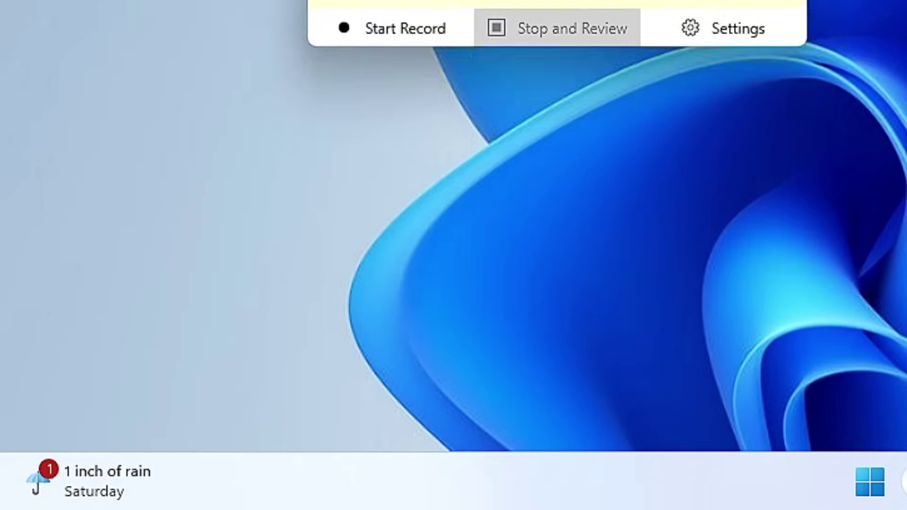
{"action": "left_click_drag", "start_coordinate": [546, 0], "coordinate": [448, 74]}
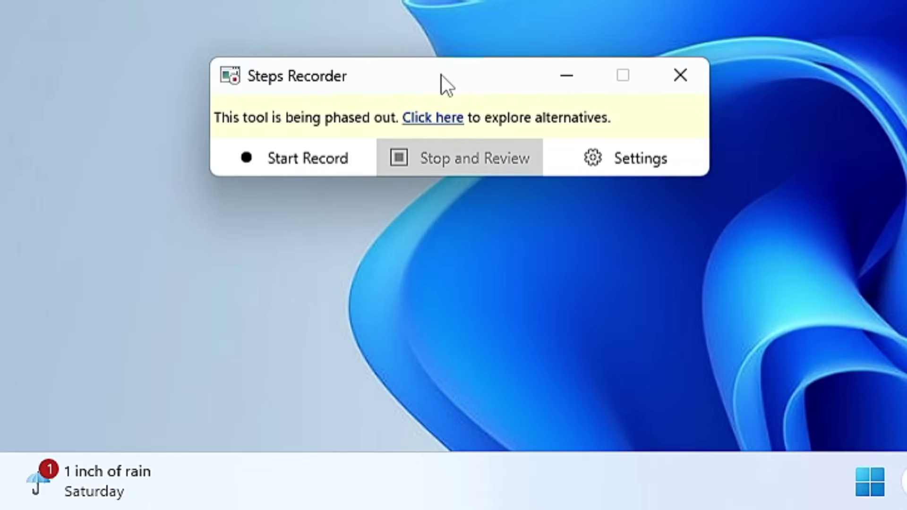
Step: Launch Task Manager with the taskmgr command and move its window lower
{"action": "key", "text": "super+r"}
{"action": "type", "text": "tas"}
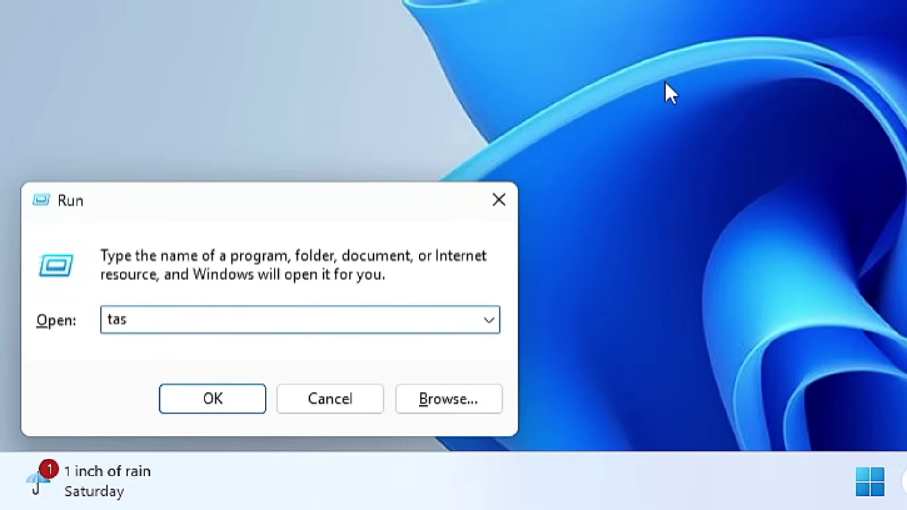
{"action": "type", "text": "kmgr"}
{"action": "key", "text": "ctrl+a"}
{"action": "key", "text": "Return"}
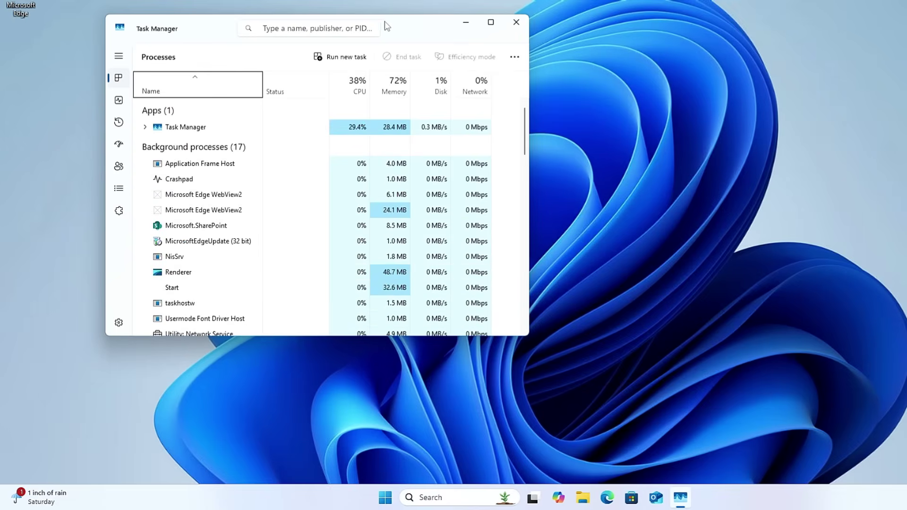
{"action": "left_click_drag", "start_coordinate": [398, 27], "coordinate": [393, 79]}
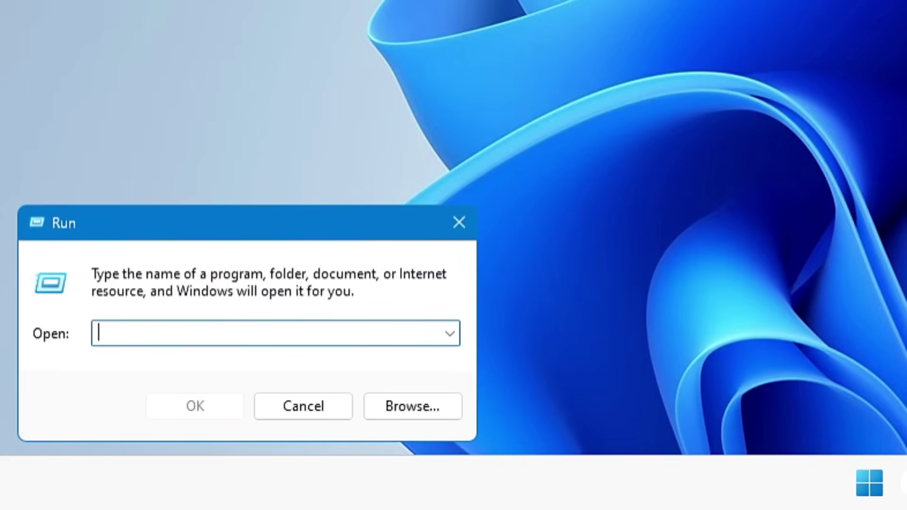
Step: Run mrt and start a Quick scan from the Malicious Software Removal Tool
{"action": "type", "text": "mrt"}
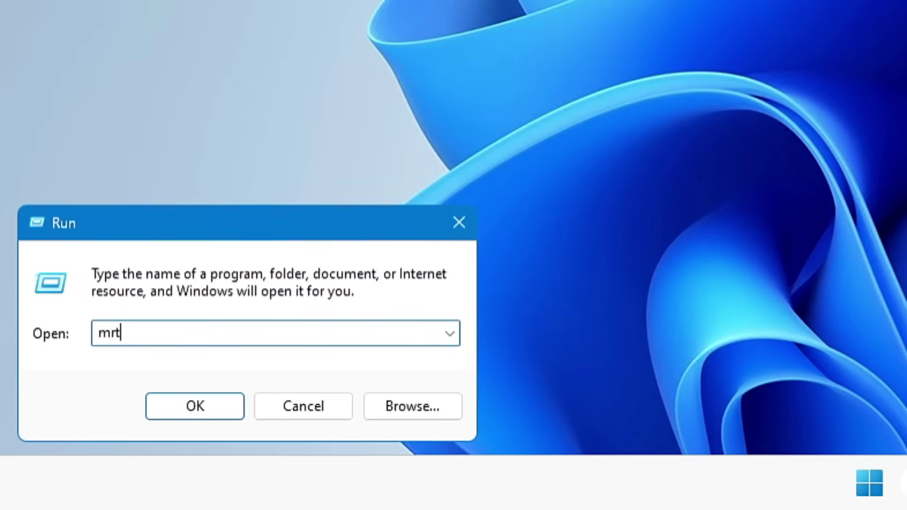
{"action": "key", "text": "Return"}
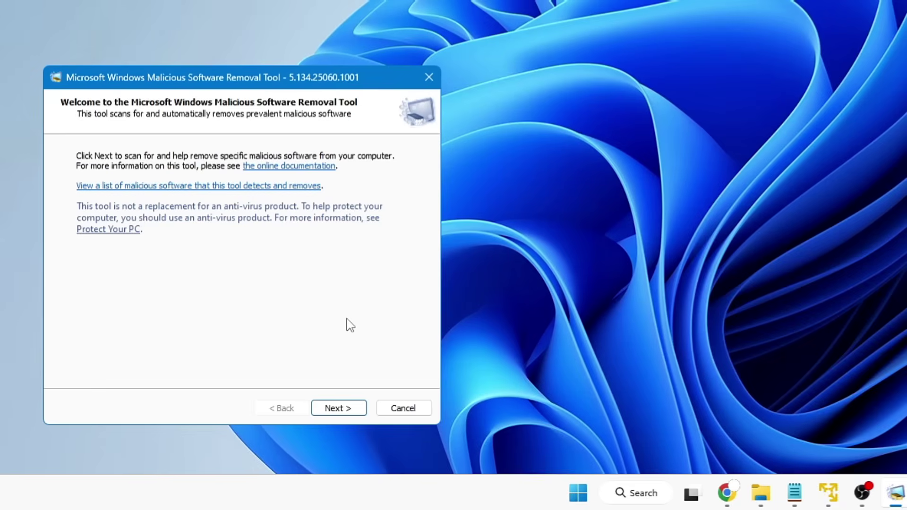
{"action": "left_click", "coordinate": [339, 410]}
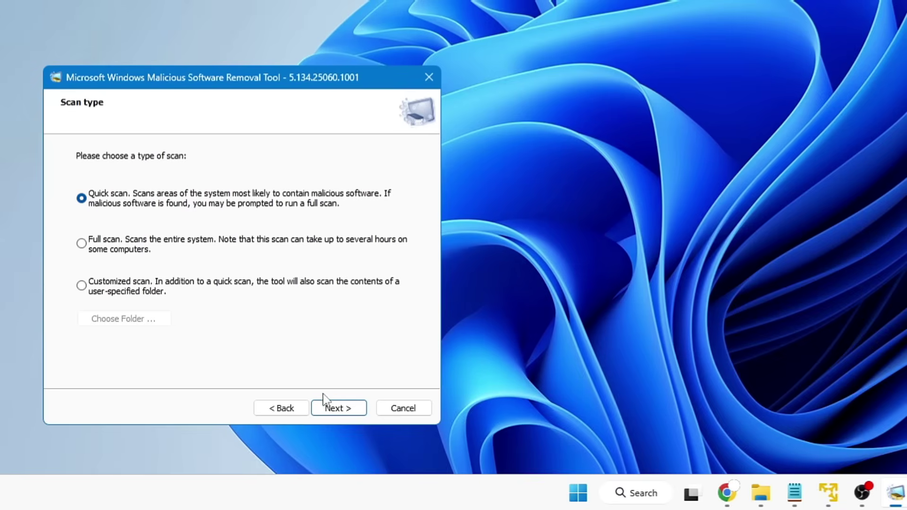
{"action": "left_click", "coordinate": [339, 409]}
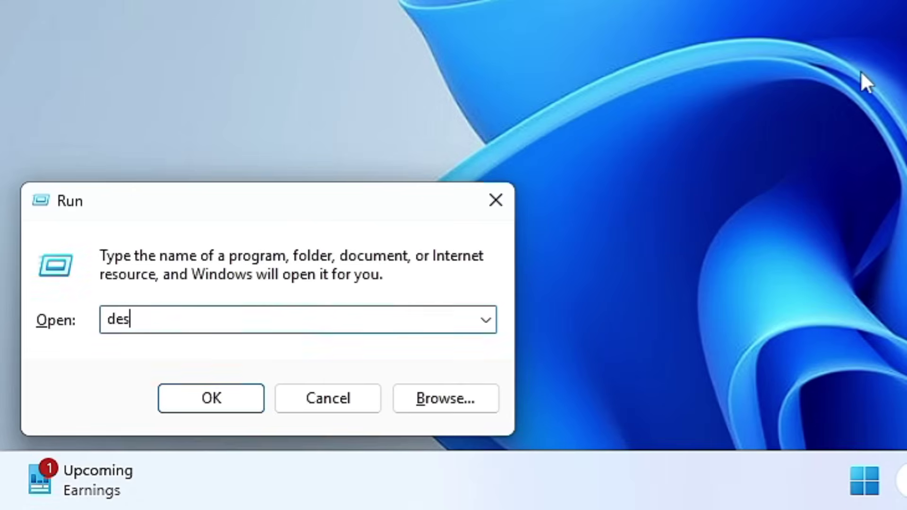
Step: Run desk.cpl, scroll System > Display, view the Graphics page, then return to Display
{"action": "type", "text": "k.cpl"}
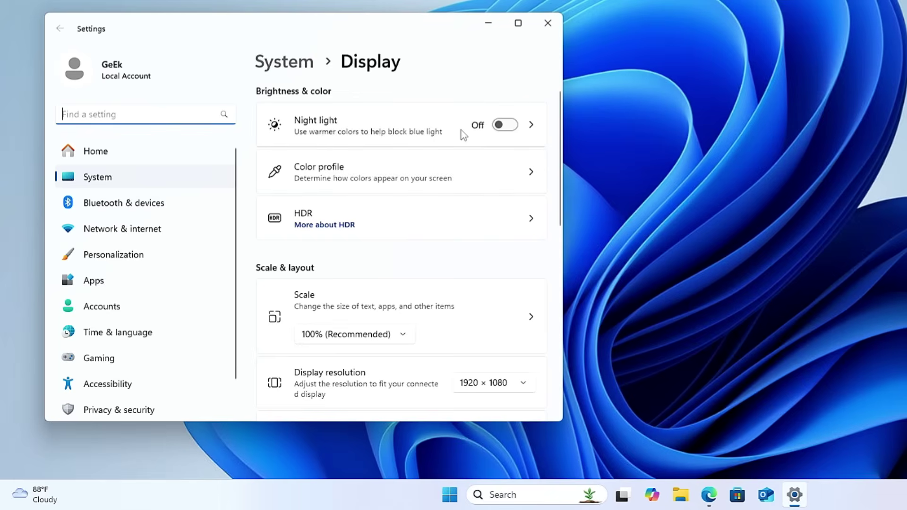
{"action": "scroll", "coordinate": [397, 164], "scroll_direction": "down", "scroll_amount": 3}
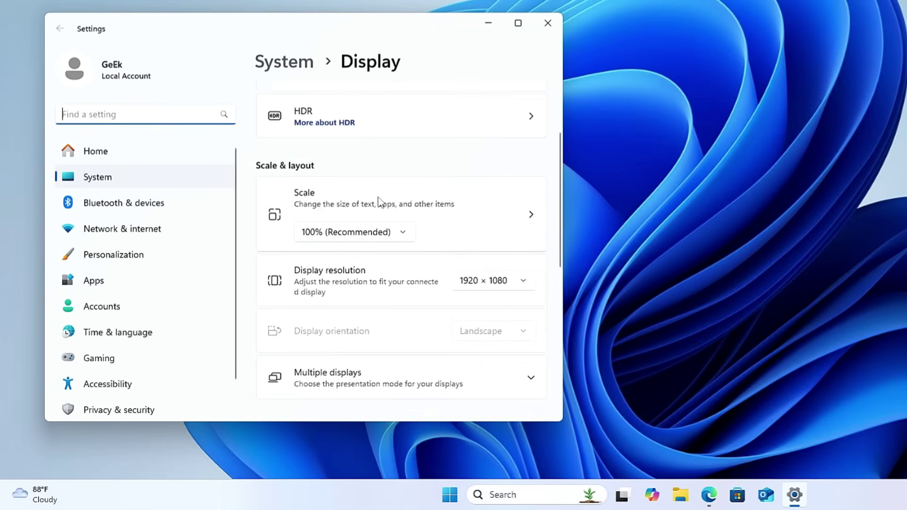
{"action": "scroll", "coordinate": [381, 201], "scroll_direction": "down", "scroll_amount": 3}
{"action": "scroll", "coordinate": [381, 200], "scroll_direction": "down", "scroll_amount": 3}
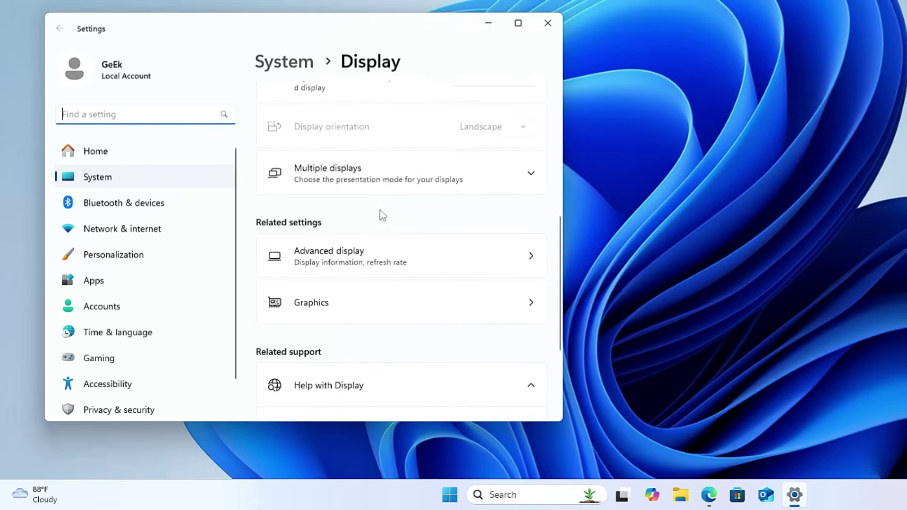
{"action": "left_click", "coordinate": [371, 305]}
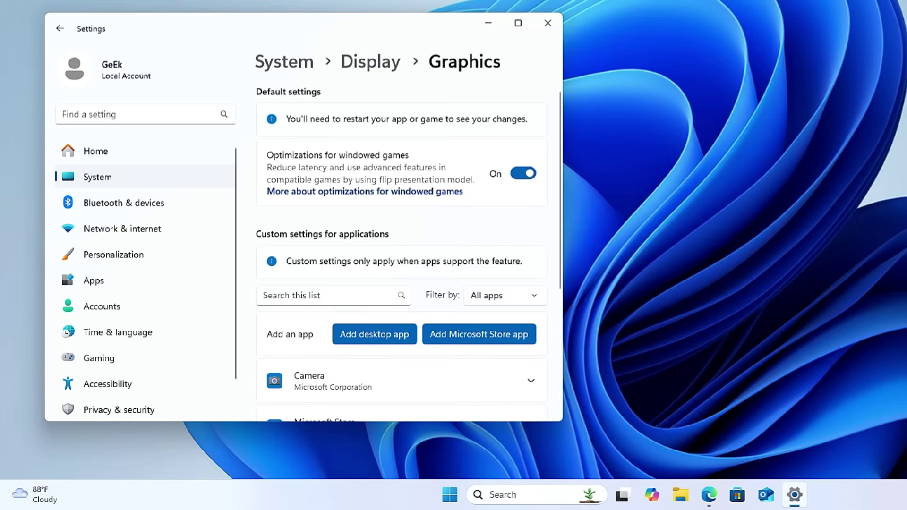
{"action": "left_click", "coordinate": [61, 28]}
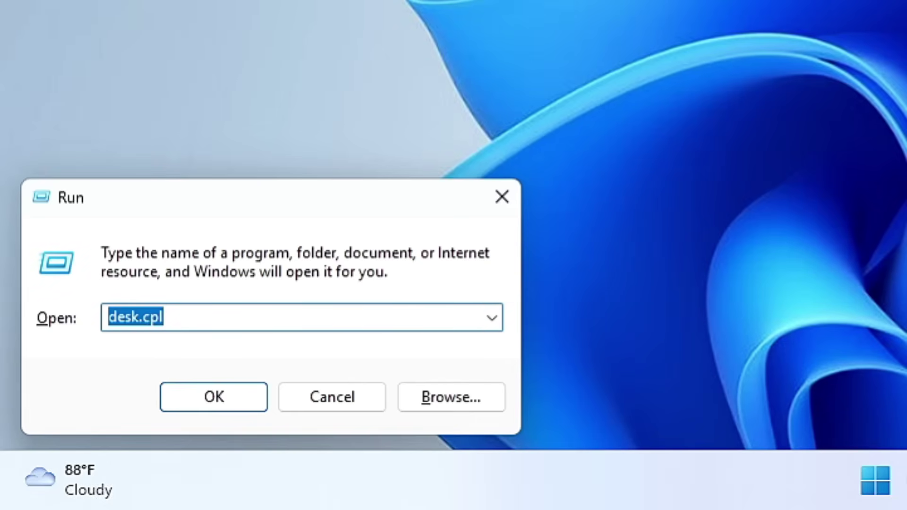
Step: Launch regedit, approve the admin prompt, and move Registry Editor down and left
{"action": "type", "text": "rege"}
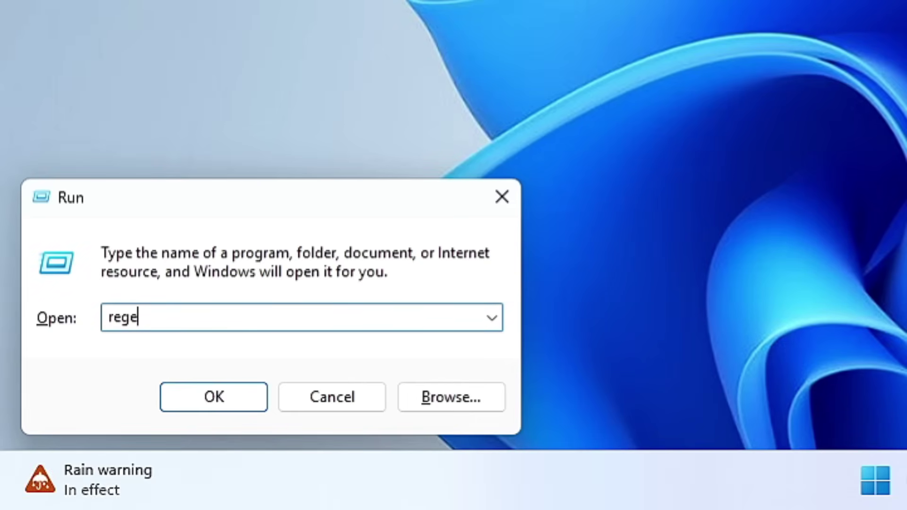
{"action": "type", "text": "dit"}
{"action": "key", "text": "Return"}
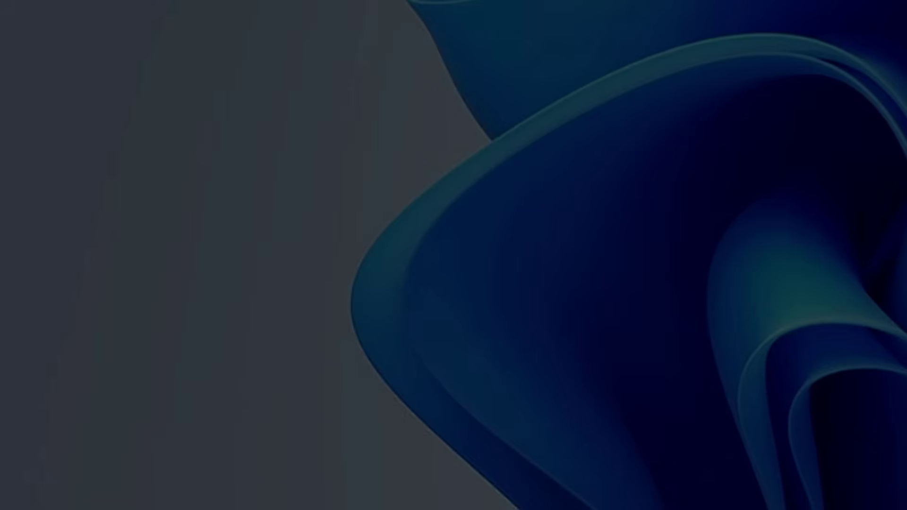
{"action": "key", "text": "alt+y"}
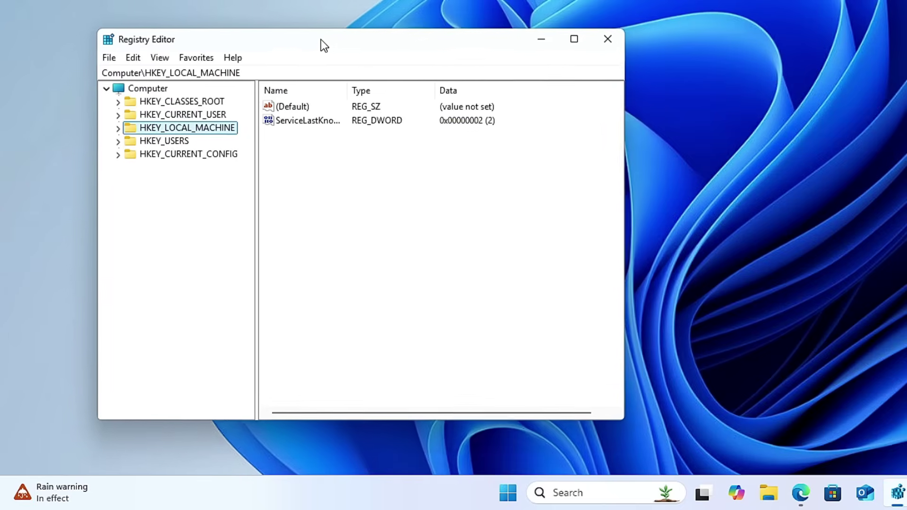
{"action": "left_click_drag", "start_coordinate": [320, 41], "coordinate": [289, 57]}
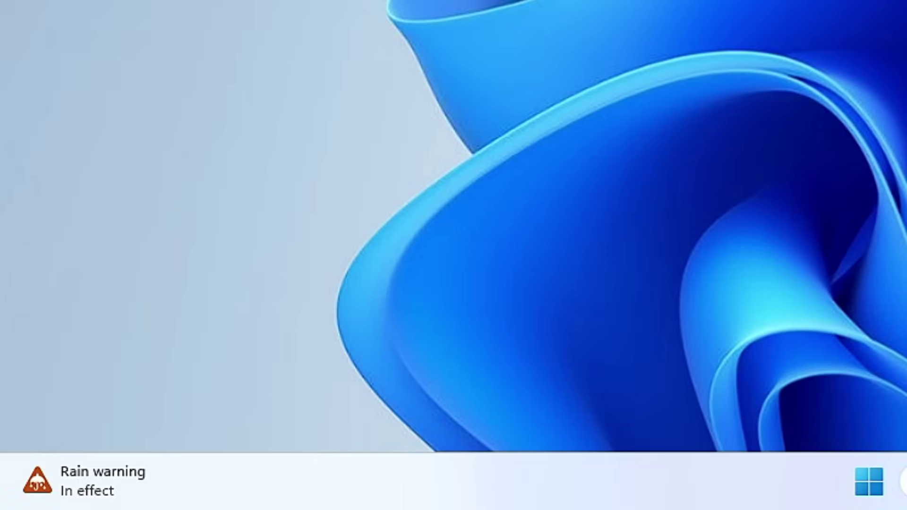
Step: Reopen Run and launch the Services console with services.msc
{"action": "key", "text": "super+r"}
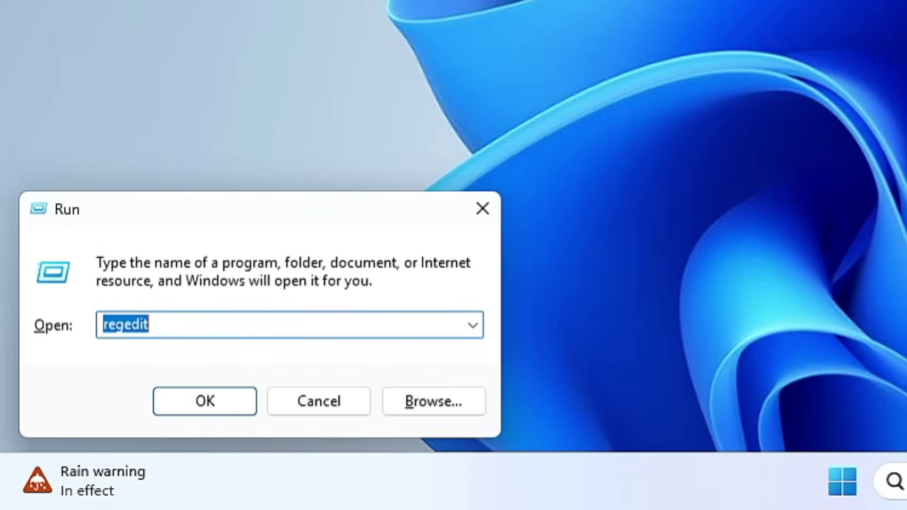
{"action": "type", "text": "serv"}
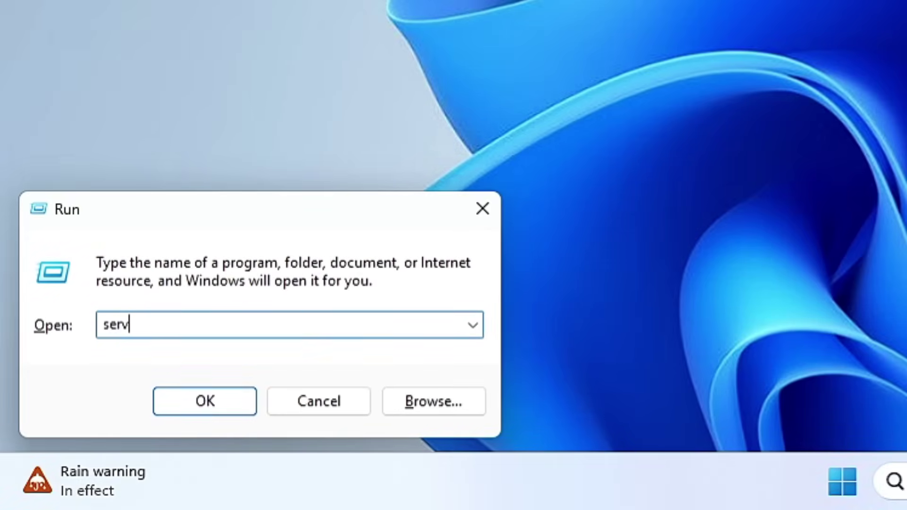
{"action": "type", "text": "ices.msc"}
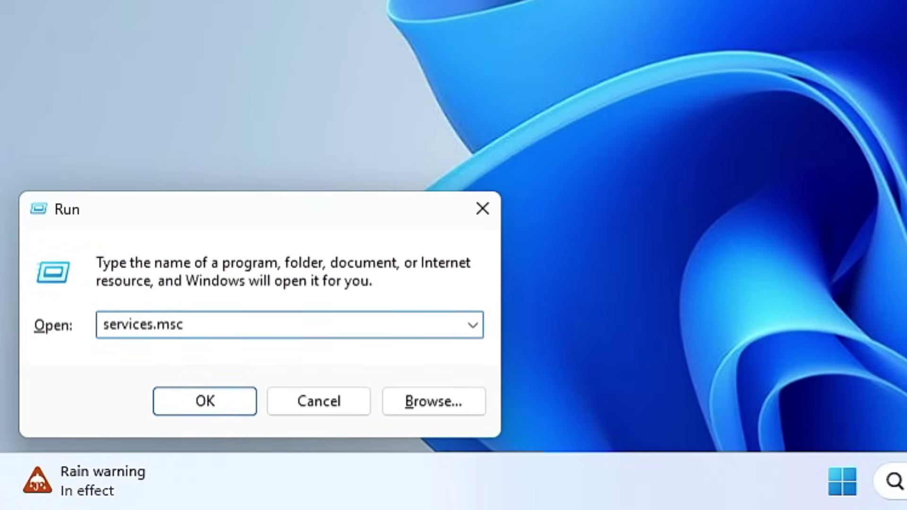
{"action": "key", "text": "Return"}
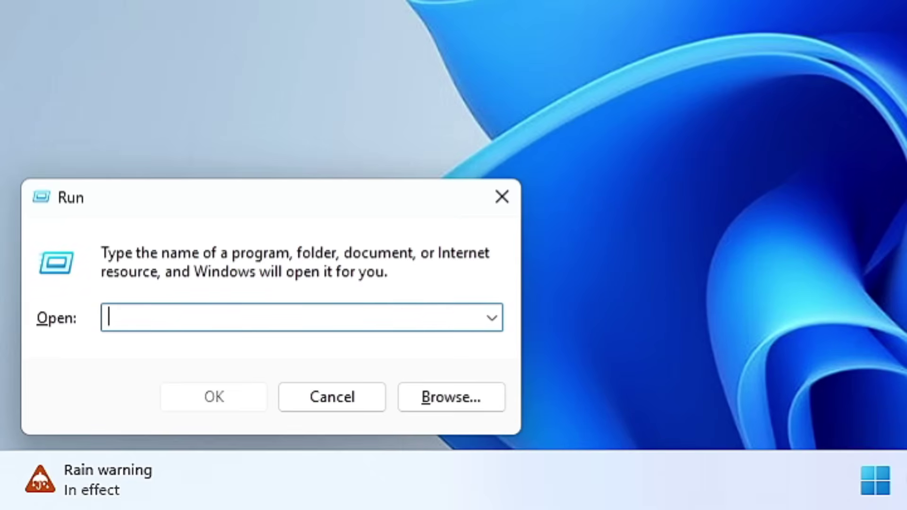
Step: Sign out of Windows with the logoff command
{"action": "type", "text": "log"}
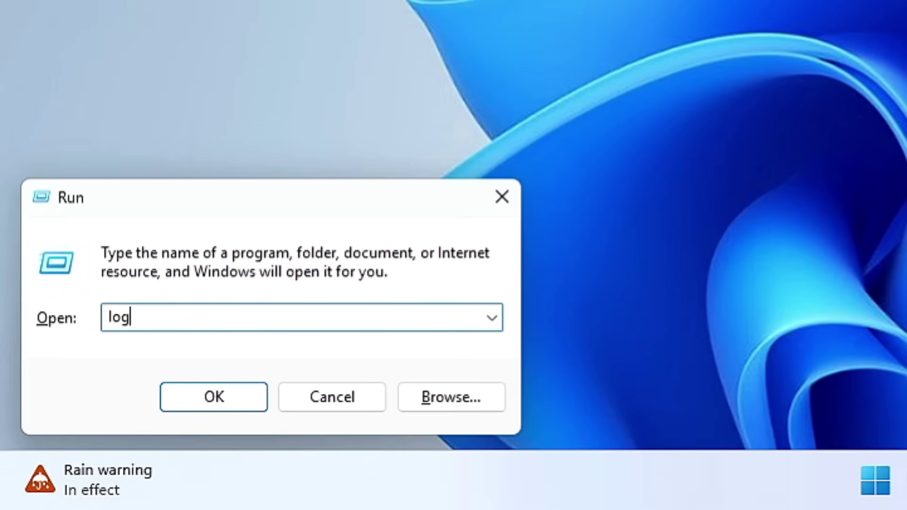
{"action": "type", "text": "off"}
{"action": "key", "text": "Return"}
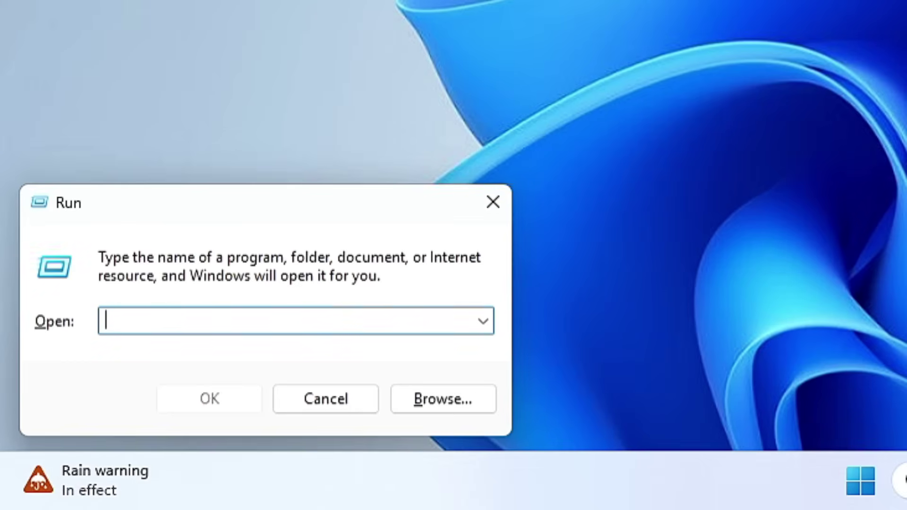
Step: Run 'shutdown /s' to shut Windows down
{"action": "type", "text": "s"}
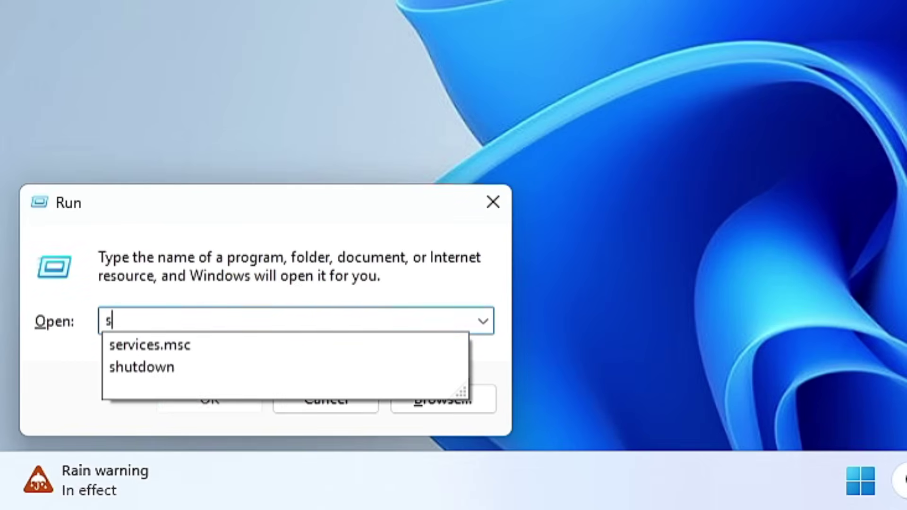
{"action": "type", "text": "hutdown /"}
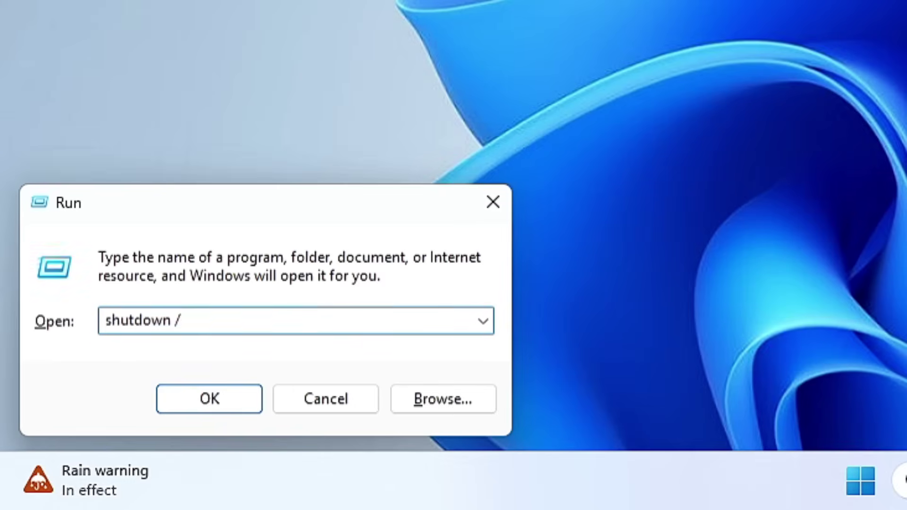
{"action": "type", "text": "s"}
{"action": "left_click", "coordinate": [232, 391]}
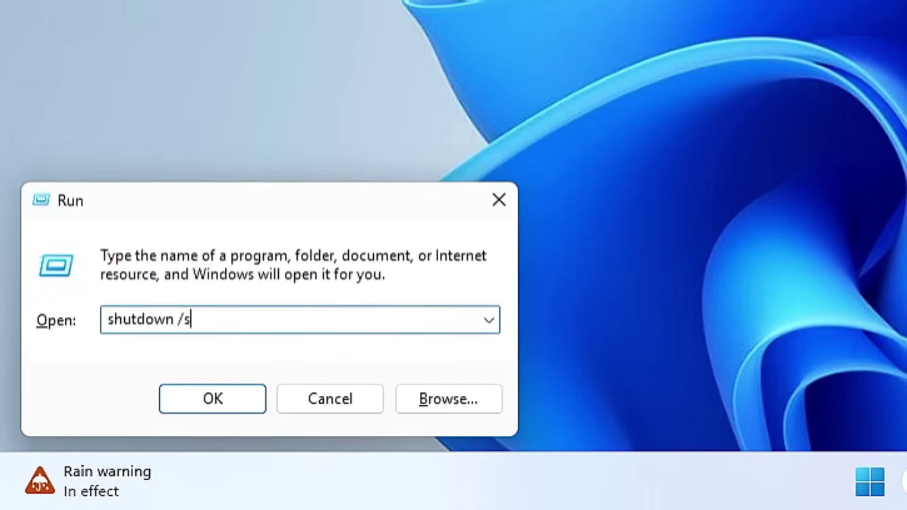
Step: Change the command to 'shutdown /r' and run it to restart
{"action": "key", "text": "BackSpace"}
{"action": "type", "text": "r"}
{"action": "key", "text": "Return"}
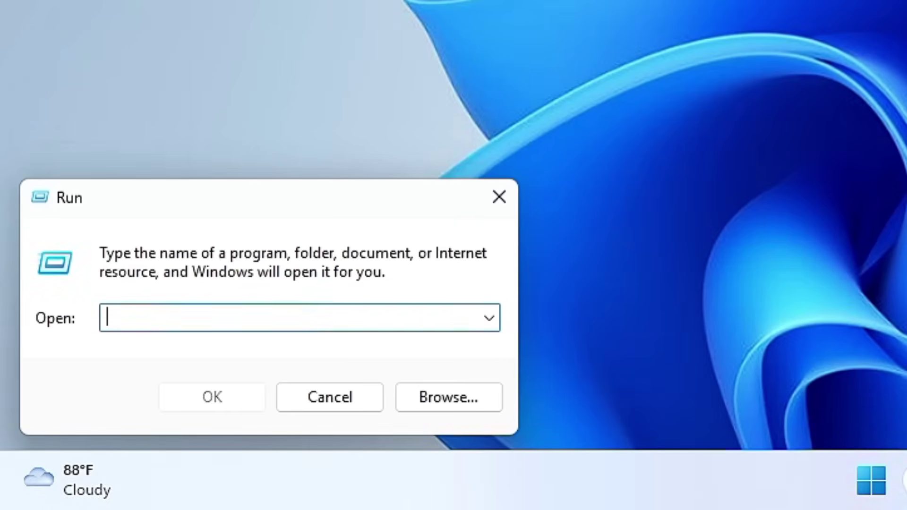
Step: Launch perfmon.msc and view the live Performance Monitor graph, then Data Collector Sets
{"action": "type", "text": "per"}
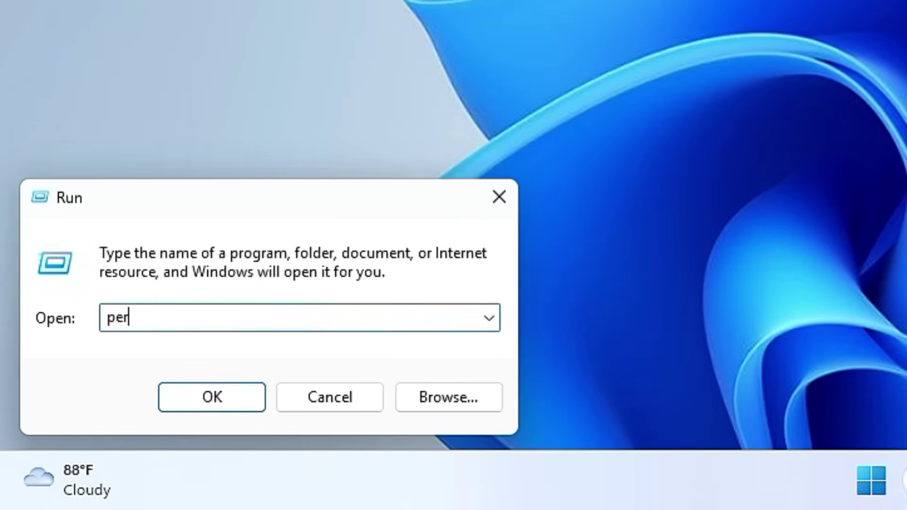
{"action": "type", "text": "fmon.msc"}
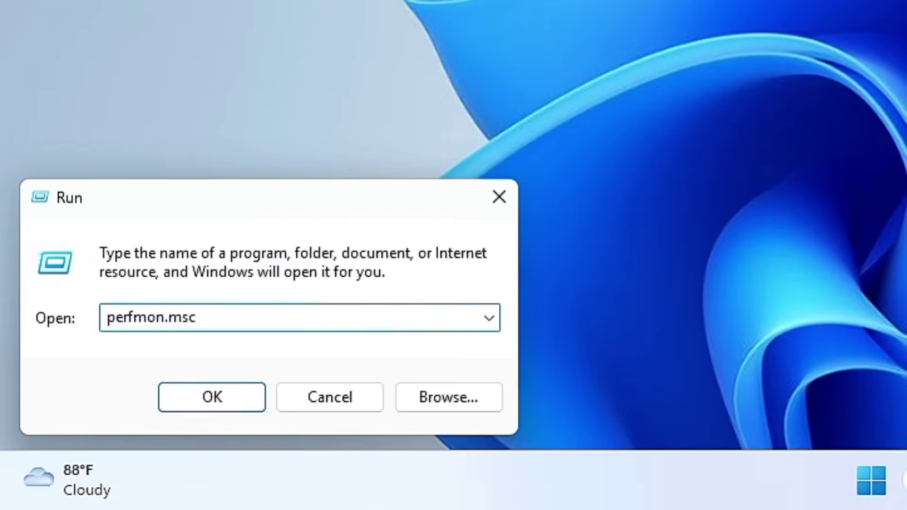
{"action": "key", "text": "Return"}
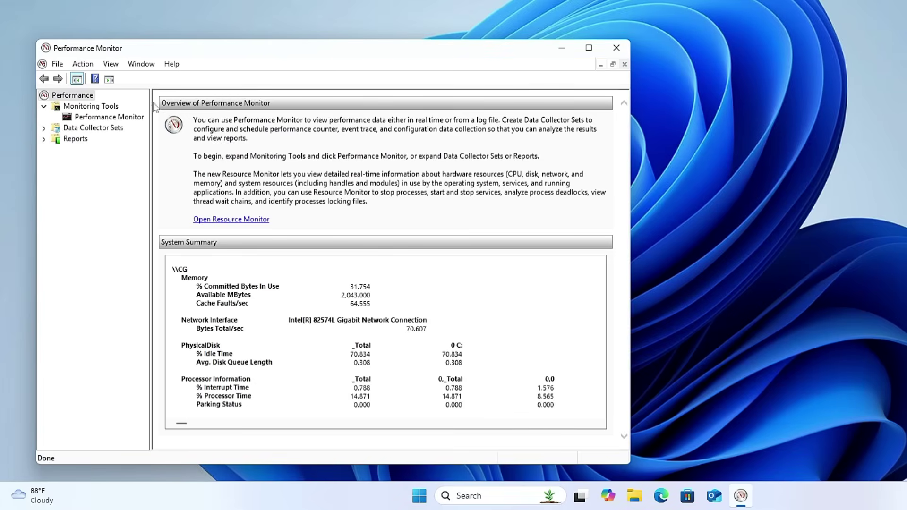
{"action": "left_click", "coordinate": [108, 117]}
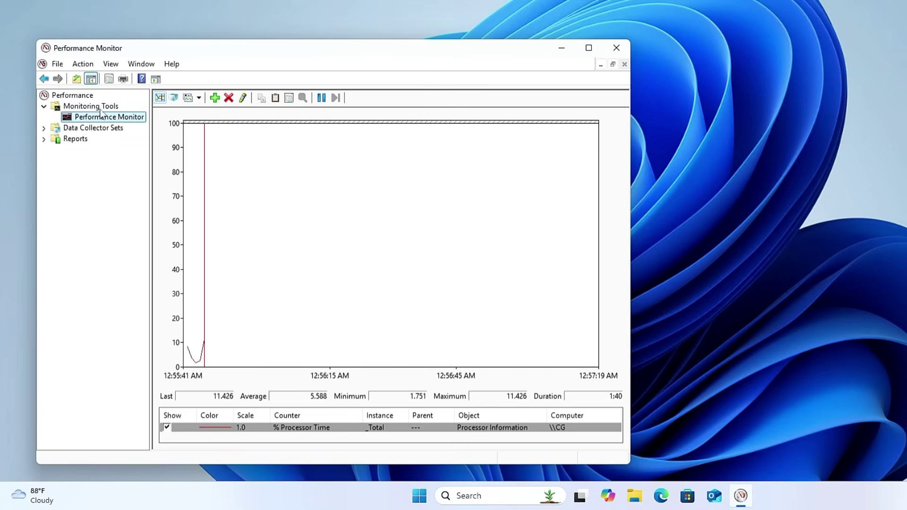
{"action": "left_click", "coordinate": [82, 129]}
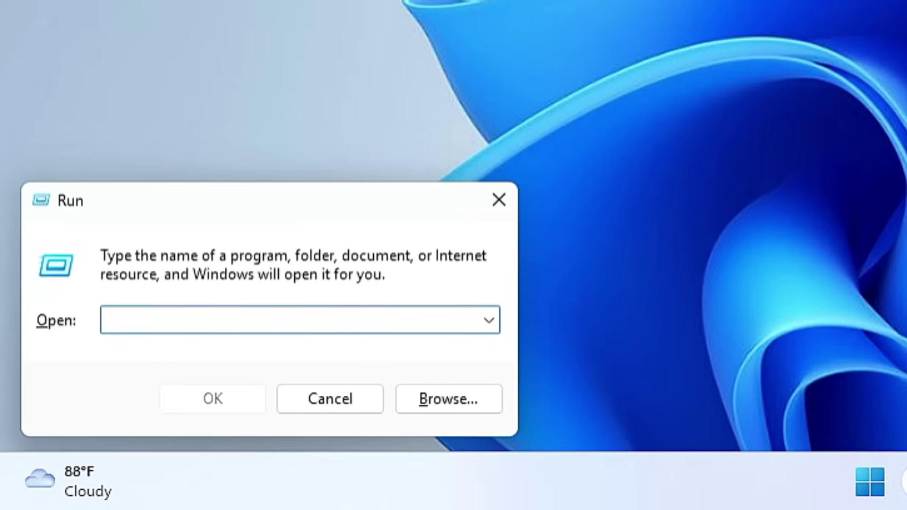
Step: Launch dccw and advance the calibration wizard to the basic color settings page
{"action": "type", "text": "dccw"}
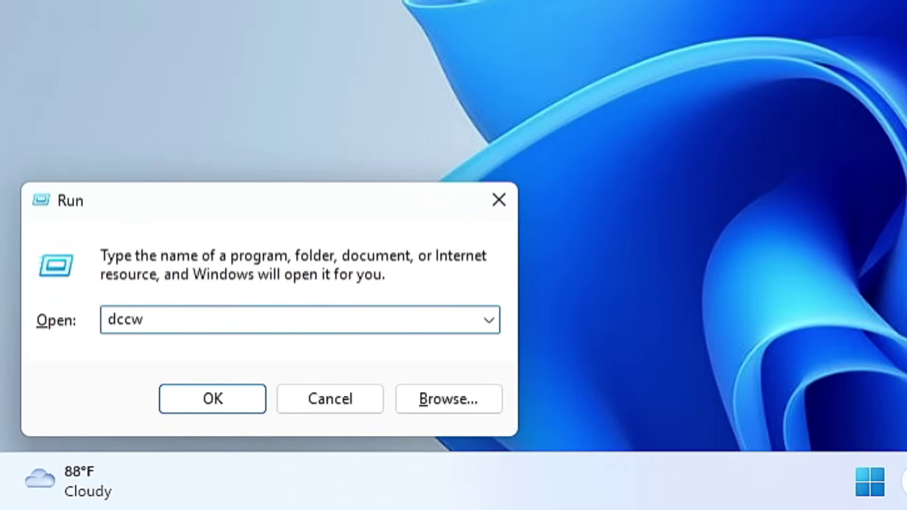
{"action": "key", "text": "Return"}
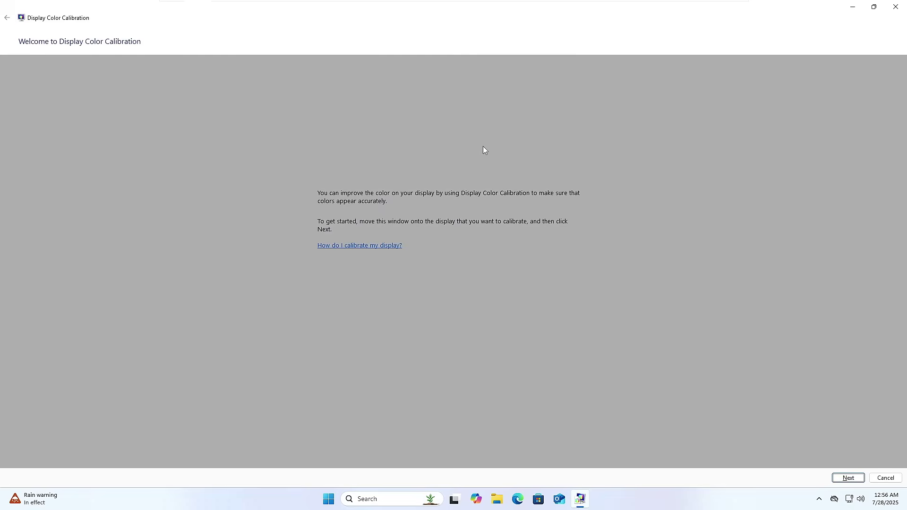
{"action": "left_click", "coordinate": [851, 479]}
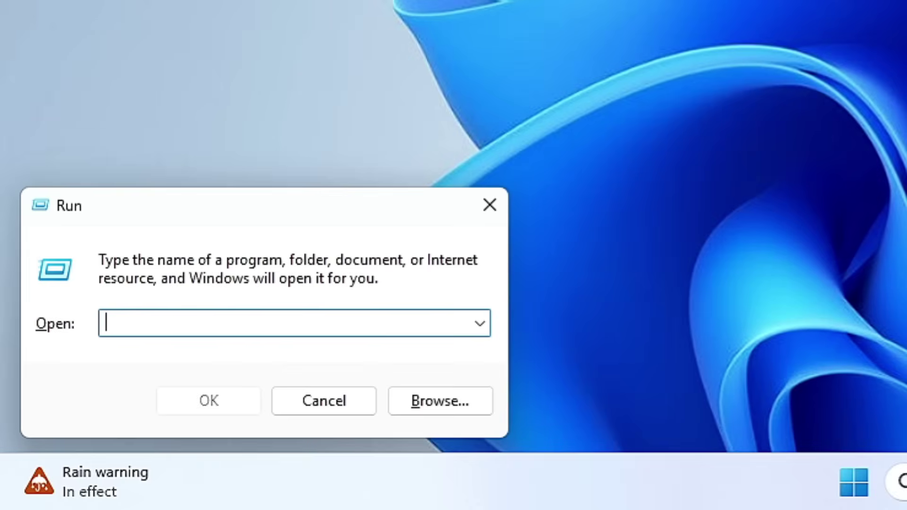
Step: Run cleanmgr, tick DirectX Shader Cache, Delivery Optimization, Recycle Bin and Temporary files, and delete them
{"action": "type", "text": "cleanmgr"}
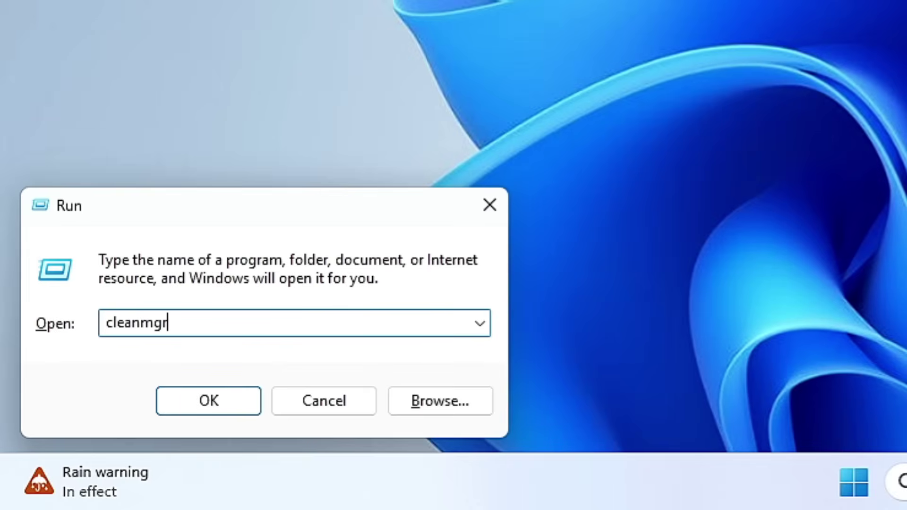
{"action": "key", "text": "Return"}
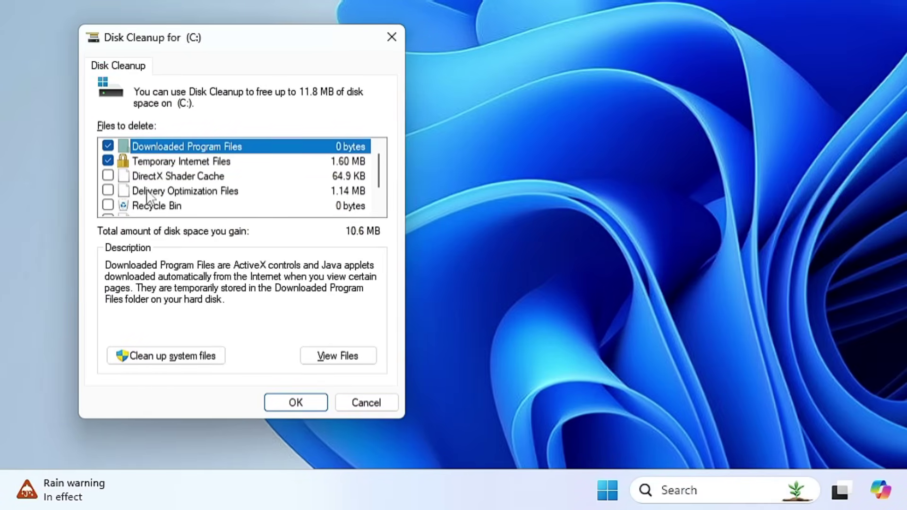
{"action": "left_click", "coordinate": [105, 180]}
{"action": "left_click", "coordinate": [108, 190]}
{"action": "scroll", "coordinate": [135, 193], "scroll_direction": "down", "scroll_amount": 1}
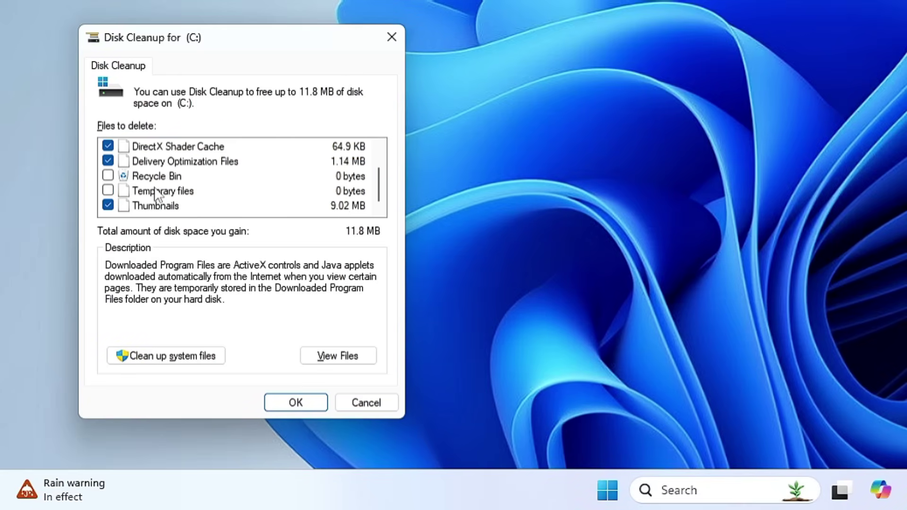
{"action": "left_click", "coordinate": [108, 176]}
{"action": "left_click", "coordinate": [108, 191]}
{"action": "left_click", "coordinate": [313, 404]}
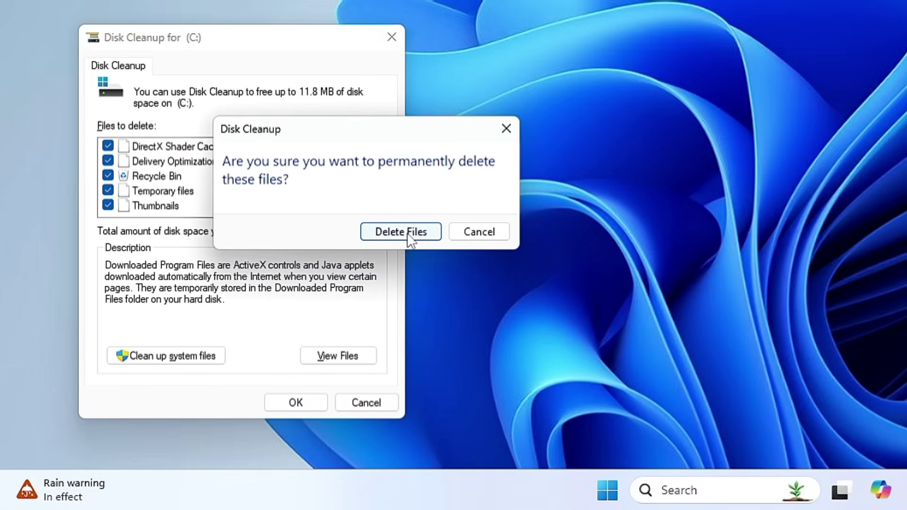
{"action": "left_click", "coordinate": [407, 233]}
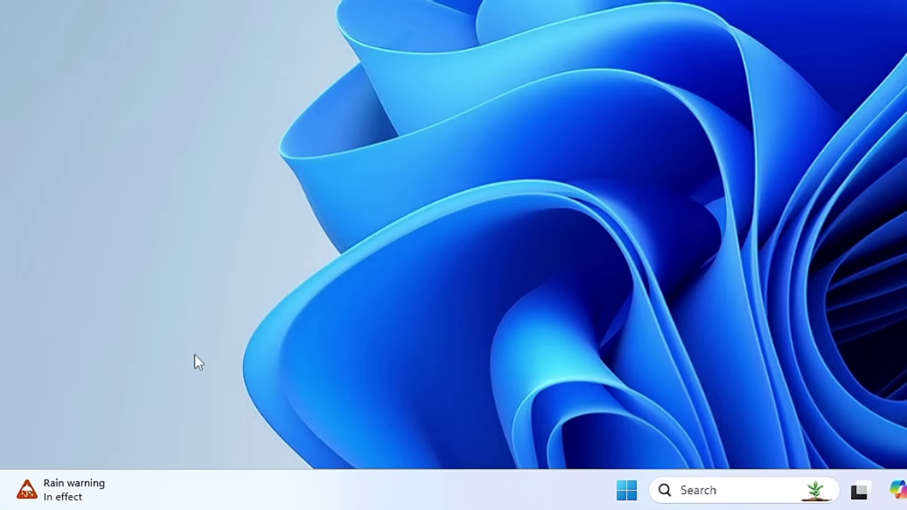
Step: Launch resmon and shift the Resource Monitor window slightly down and right
{"action": "key", "text": "super+r"}
{"action": "type", "text": "res"}
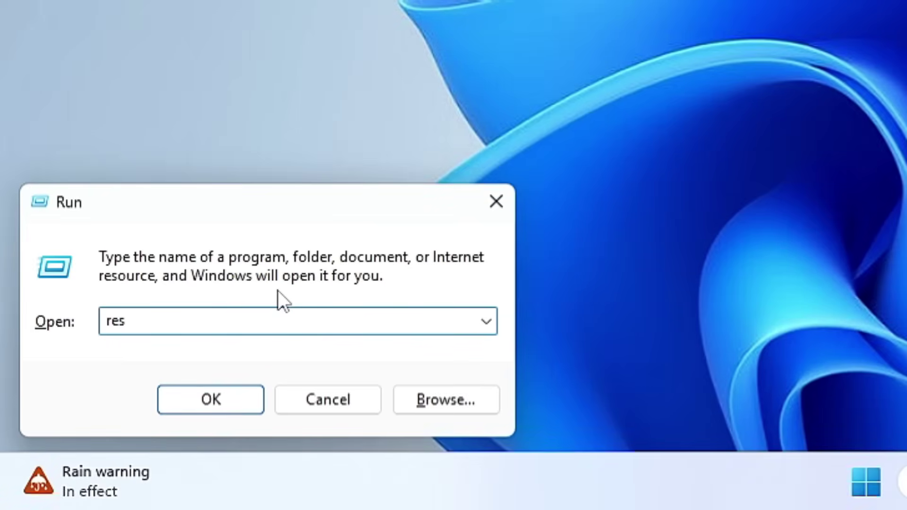
{"action": "type", "text": "mon"}
{"action": "key", "text": "Return"}
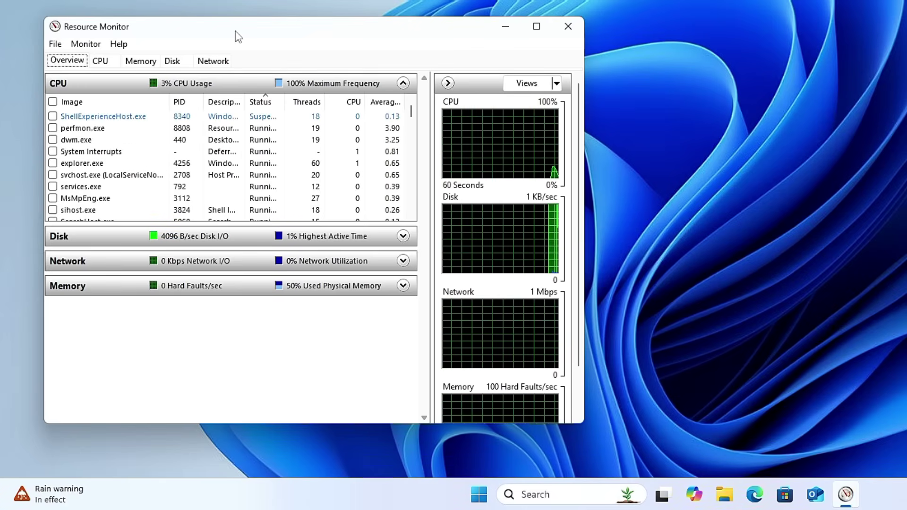
{"action": "left_click_drag", "start_coordinate": [235, 36], "coordinate": [253, 48]}
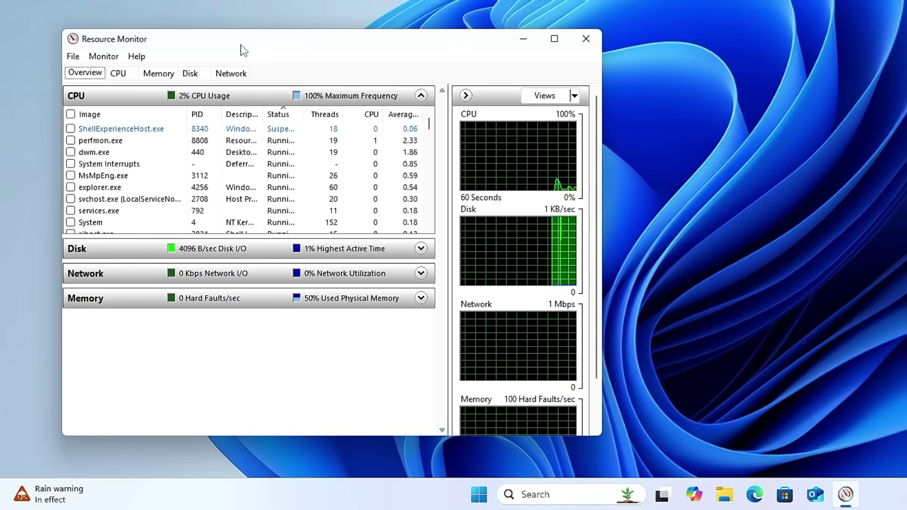
Step: Cycle through the CPU, Memory, Disk and Network tabs, then back to CPU and Memory
{"action": "left_click", "coordinate": [124, 74]}
{"action": "left_click", "coordinate": [159, 74]}
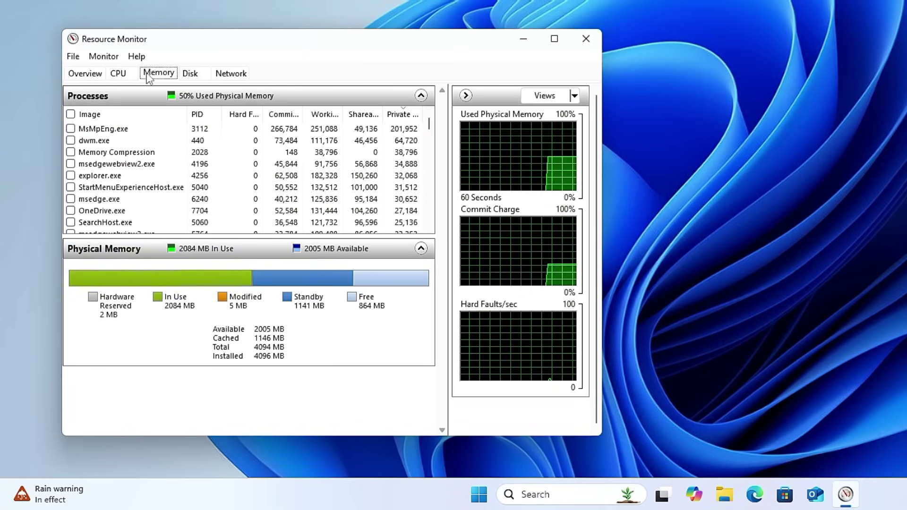
{"action": "left_click", "coordinate": [188, 75]}
{"action": "left_click", "coordinate": [226, 74]}
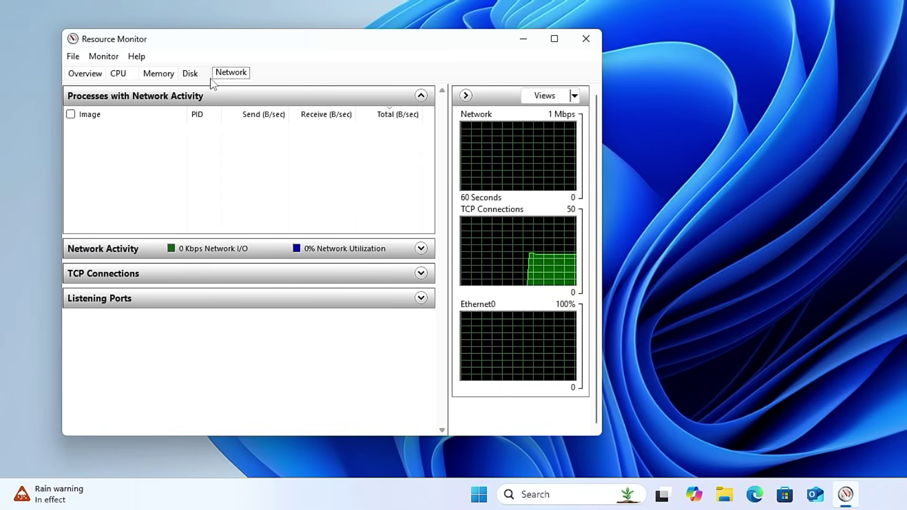
{"action": "left_click", "coordinate": [122, 74]}
{"action": "left_click", "coordinate": [160, 74]}
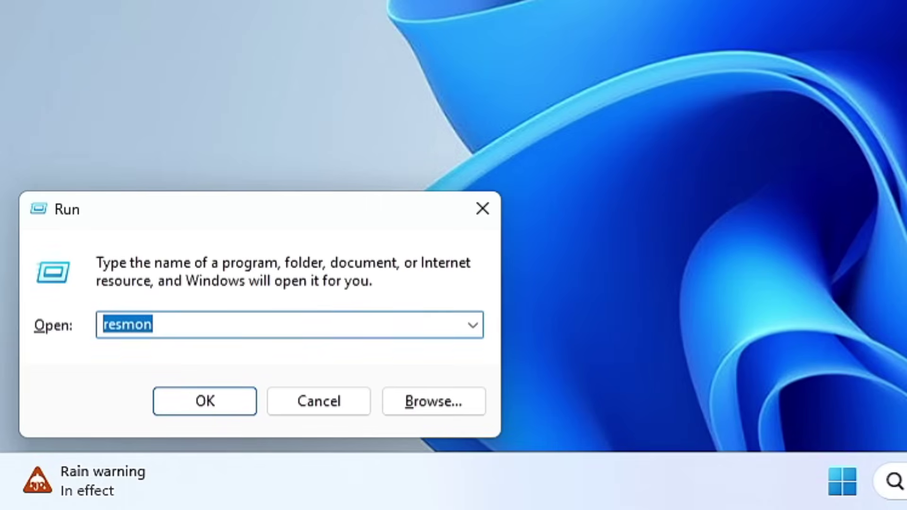
Step: Open Ethernet0's properties via ncpa.cpl and view its IPv4 settings without changes
{"action": "type", "text": "ncpa.cpl"}
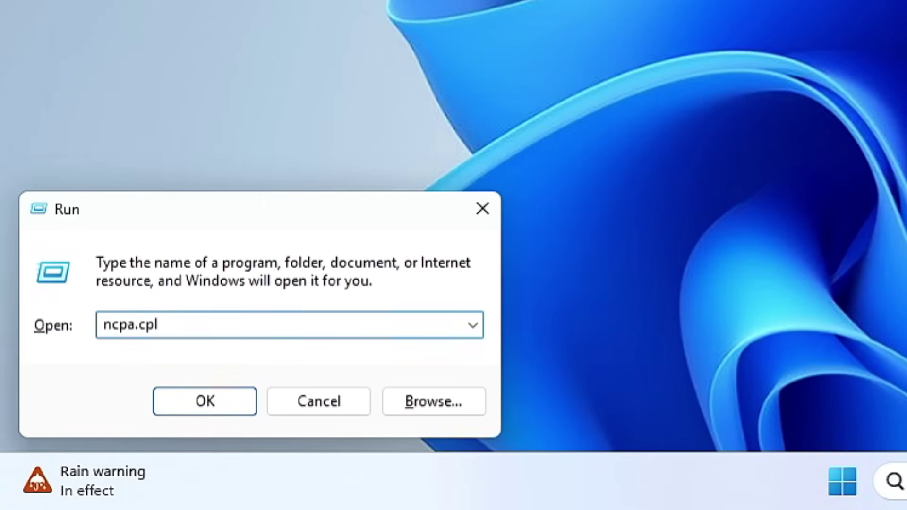
{"action": "key", "text": "Return"}
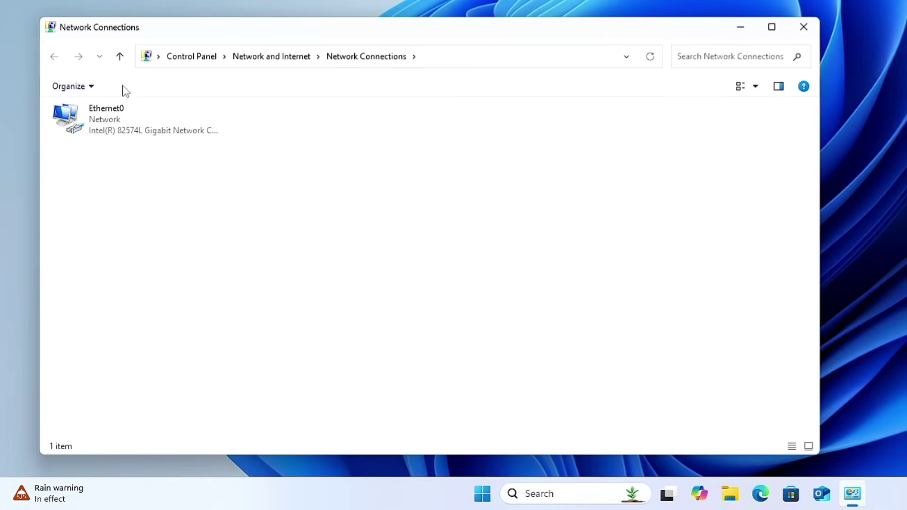
{"action": "left_click", "coordinate": [97, 116]}
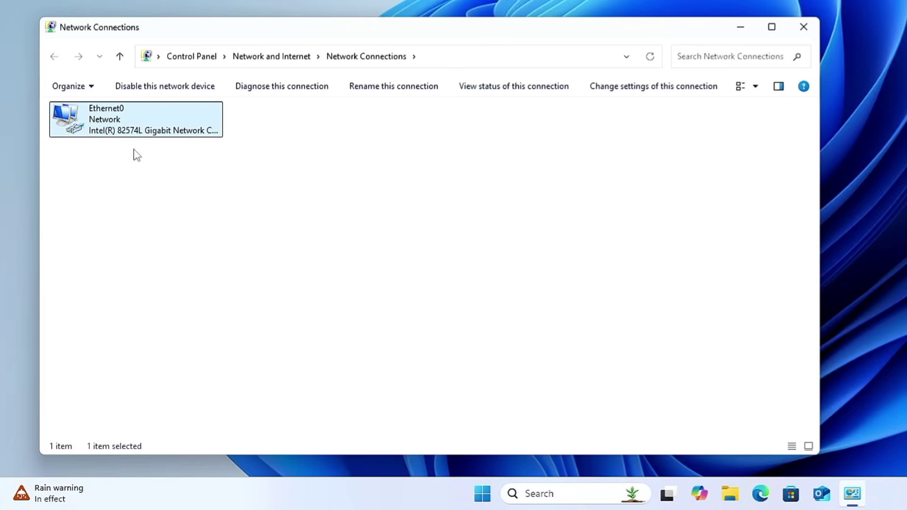
{"action": "right_click", "coordinate": [143, 117]}
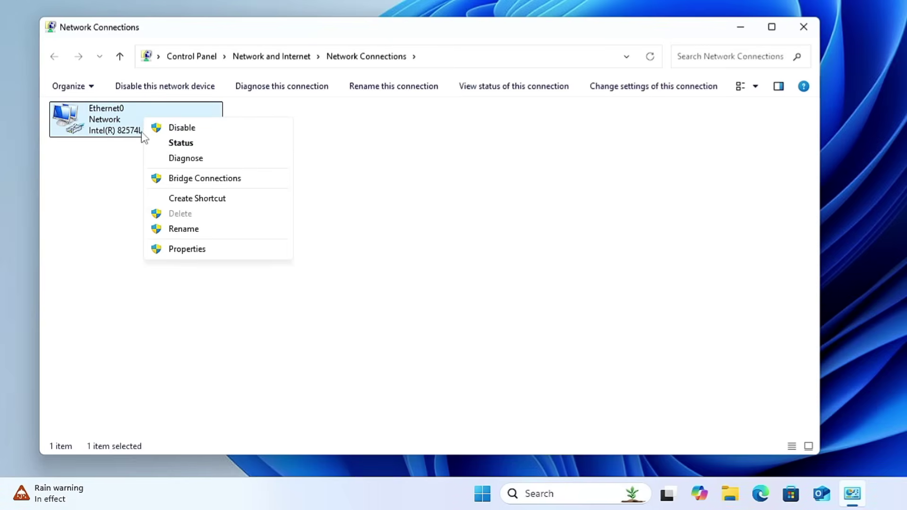
{"action": "left_click", "coordinate": [181, 253]}
{"action": "double_click", "coordinate": [185, 246]}
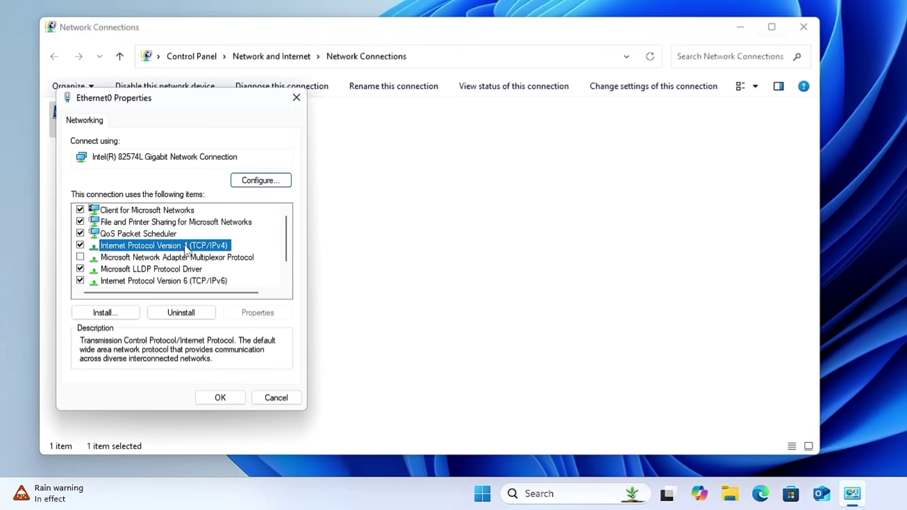
{"action": "left_click_drag", "start_coordinate": [197, 151], "coordinate": [234, 81]}
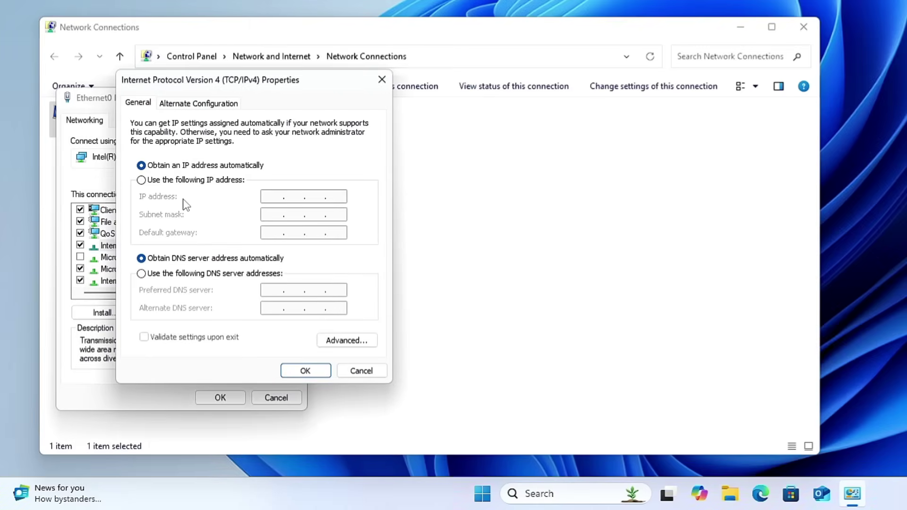
{"action": "left_click", "coordinate": [381, 80]}
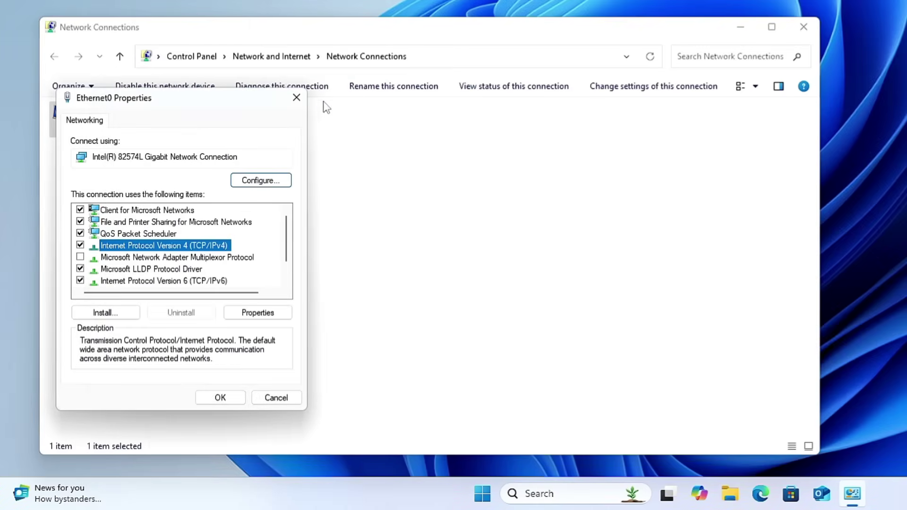
Step: Review the adapter's Power Management and Advanced settings, then close all windows and reopen Run
{"action": "left_click", "coordinate": [255, 183]}
{"action": "left_click", "coordinate": [698, 187]}
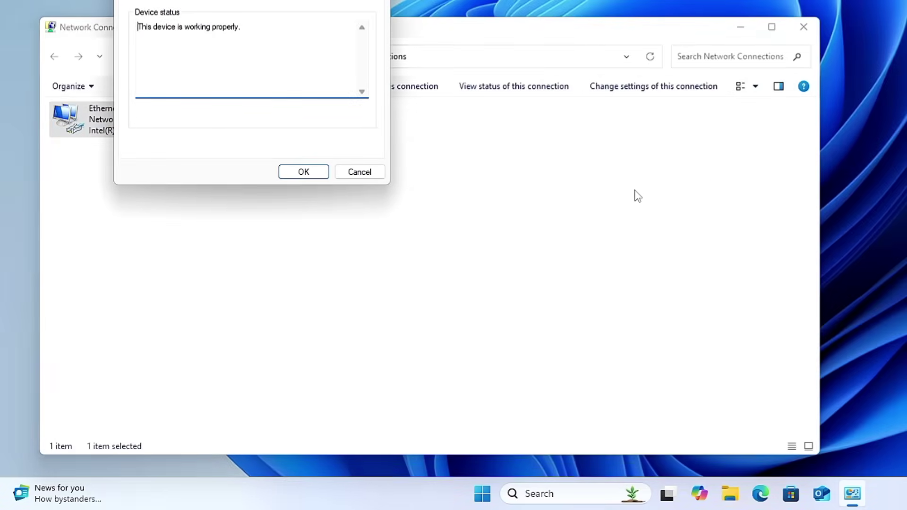
{"action": "left_click", "coordinate": [279, 52]}
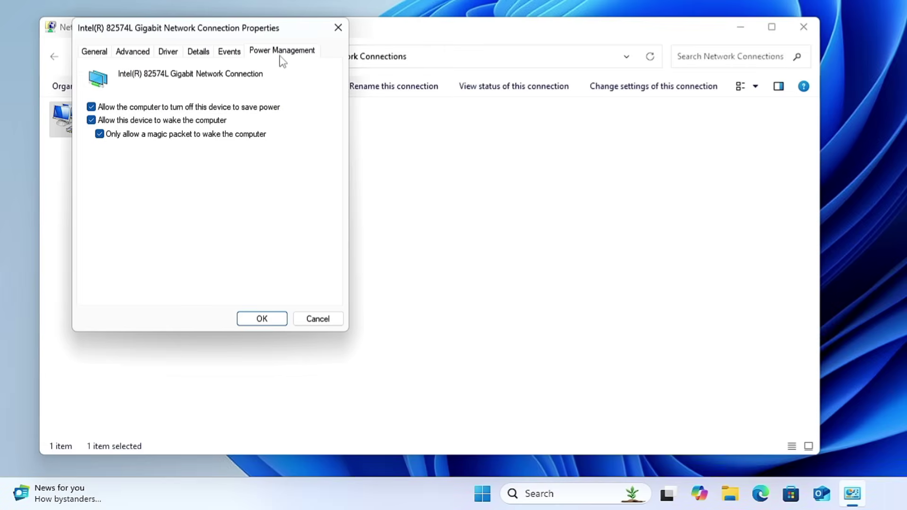
{"action": "left_click", "coordinate": [130, 52]}
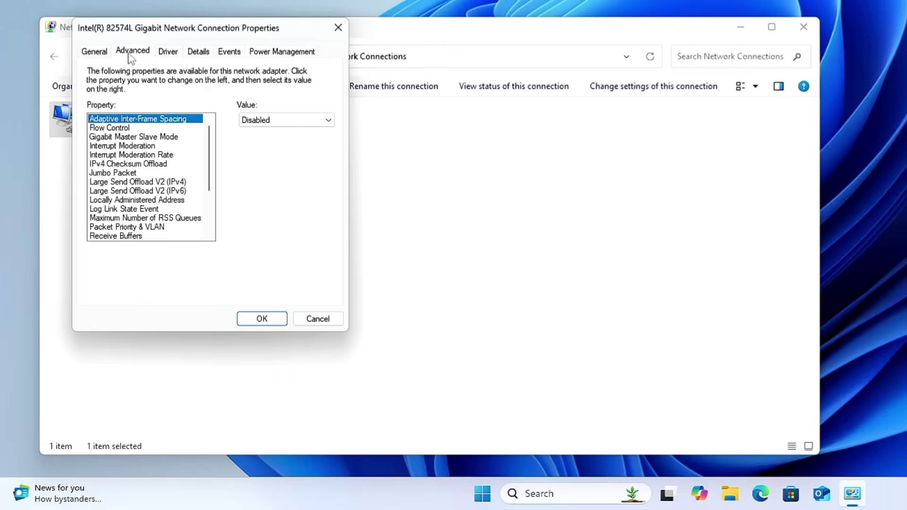
{"action": "left_click", "coordinate": [338, 28]}
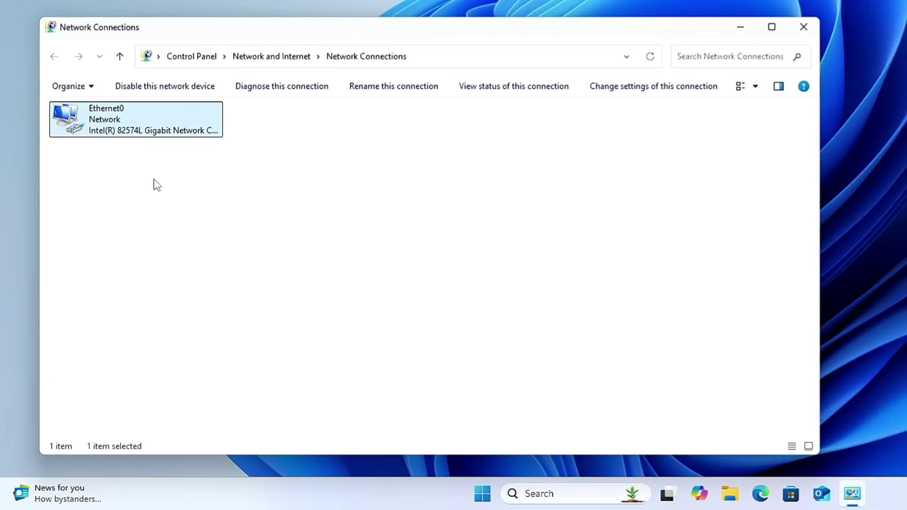
{"action": "left_click", "coordinate": [803, 27]}
{"action": "key", "text": "super+r"}
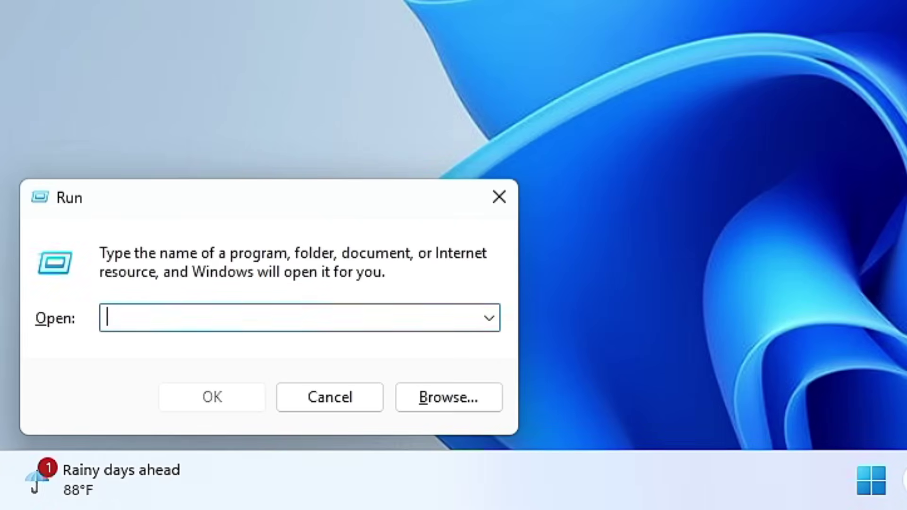
Step: Launch appwiz.cpl, open the Windows Features list, centre it and scroll through the features
{"action": "type", "text": "appwi"}
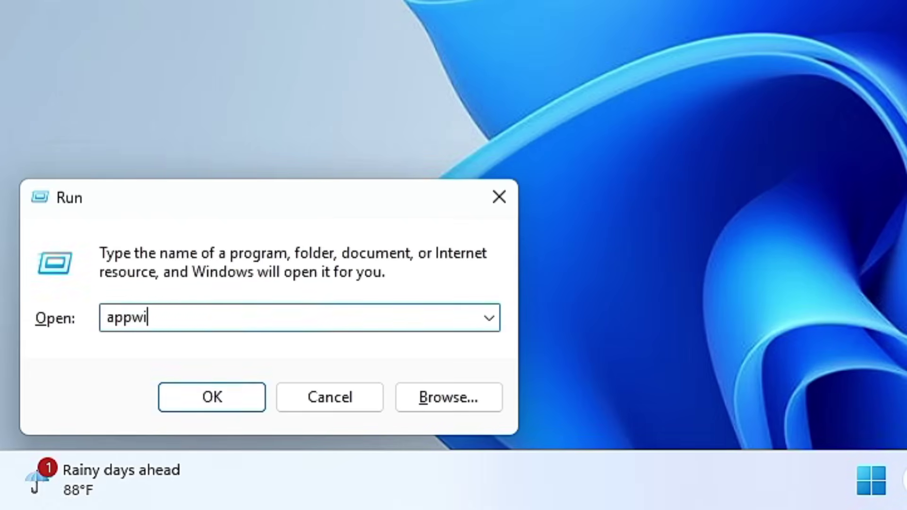
{"action": "type", "text": "z.cpl"}
{"action": "key", "text": "Return"}
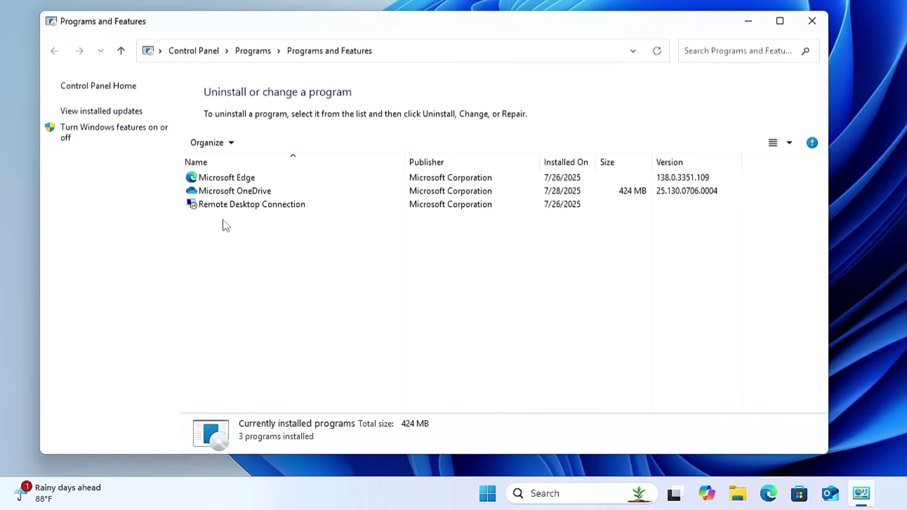
{"action": "left_click", "coordinate": [108, 132]}
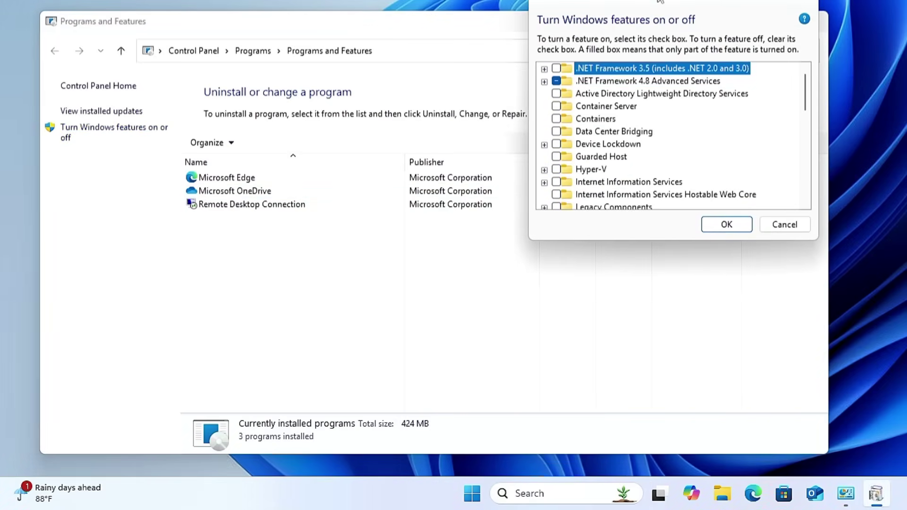
{"action": "left_click_drag", "start_coordinate": [660, 2], "coordinate": [414, 86]}
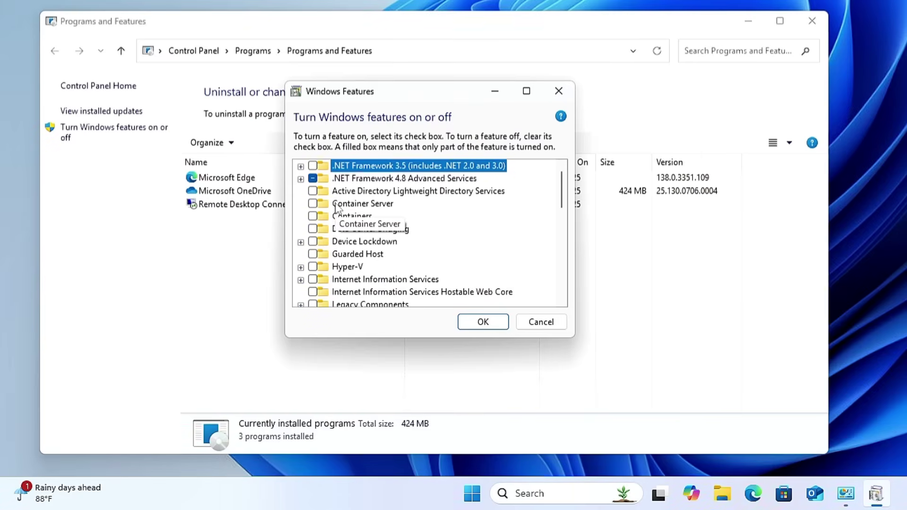
{"action": "scroll", "coordinate": [347, 238], "scroll_direction": "down", "scroll_amount": 1}
{"action": "scroll", "coordinate": [347, 238], "scroll_direction": "down", "scroll_amount": 4}
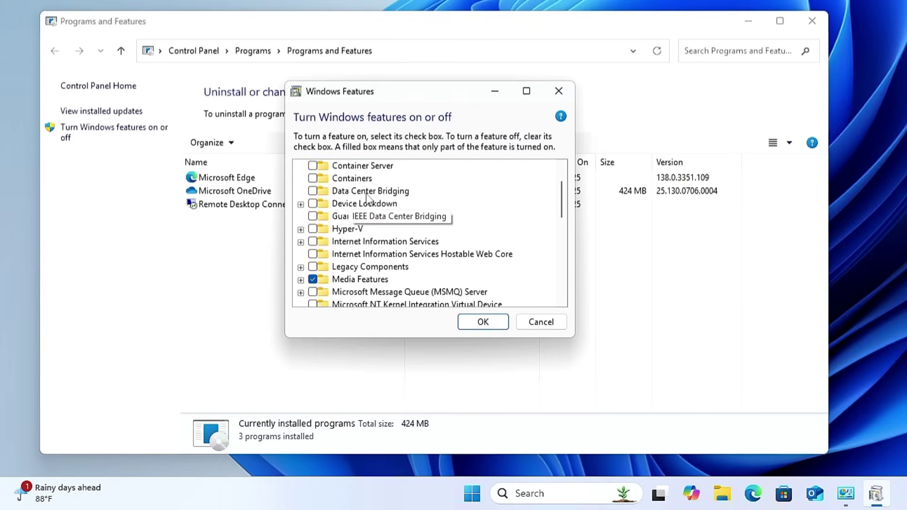
{"action": "scroll", "coordinate": [369, 198], "scroll_direction": "down", "scroll_amount": 5}
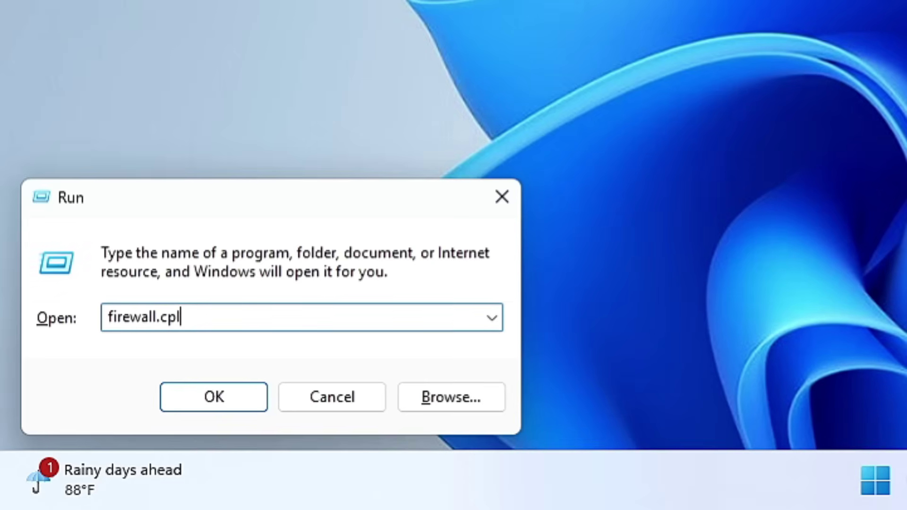
{"action": "key", "text": "Return"}
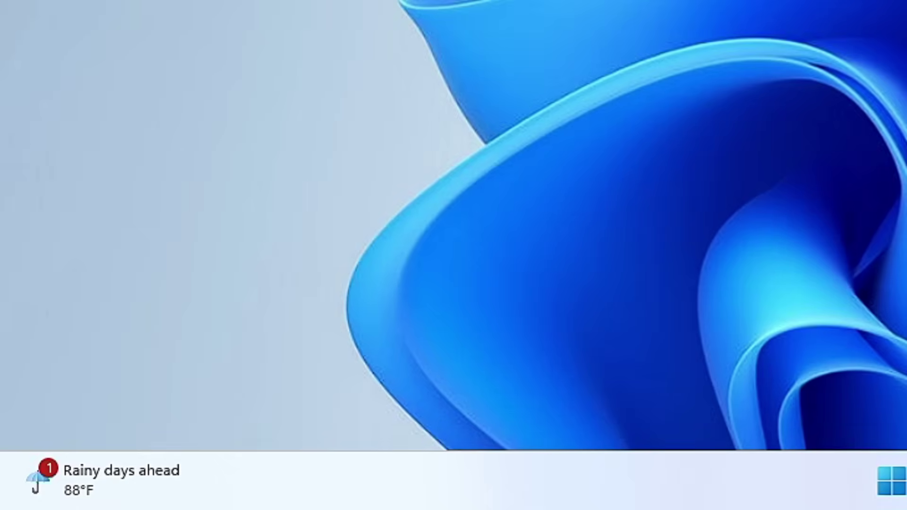
{"action": "key", "text": "super+r"}
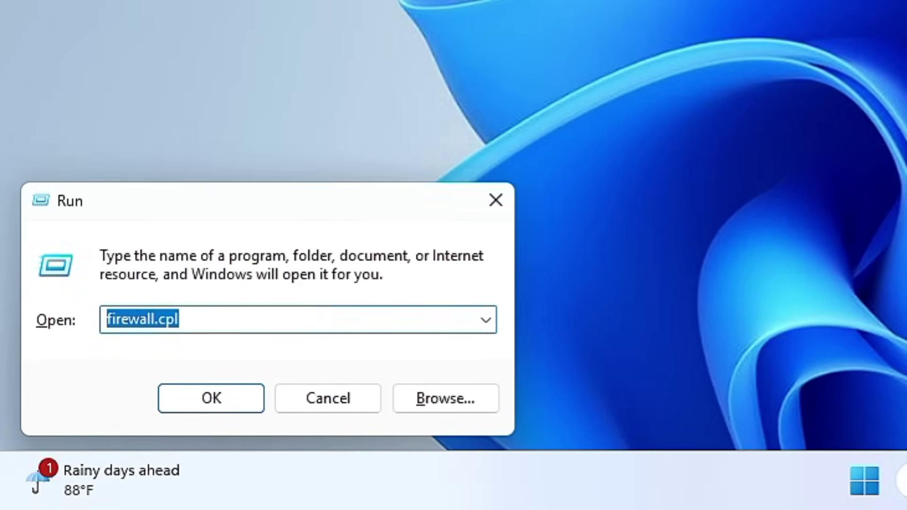
Step: Launch diskmgmt.msc, inspect the C: partition's context menu, then close Disk Management
{"action": "type", "text": "diskm"}
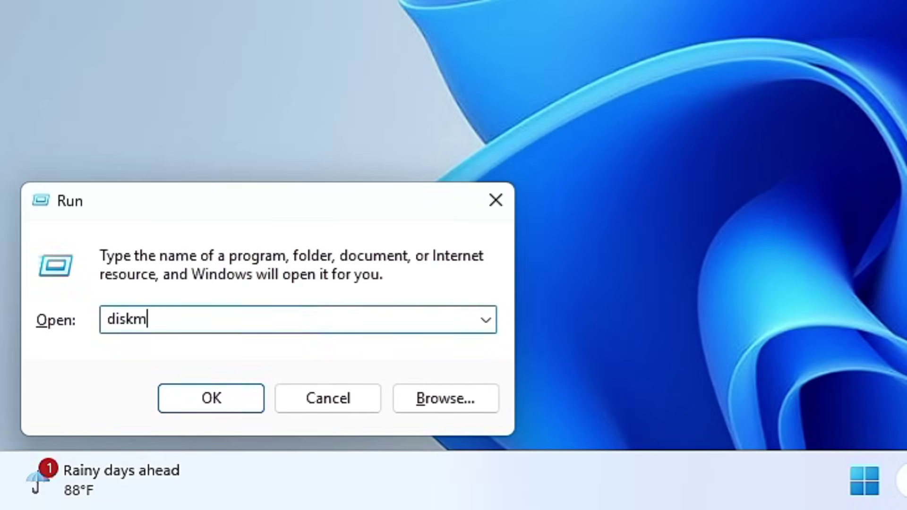
{"action": "type", "text": "gmt.msc"}
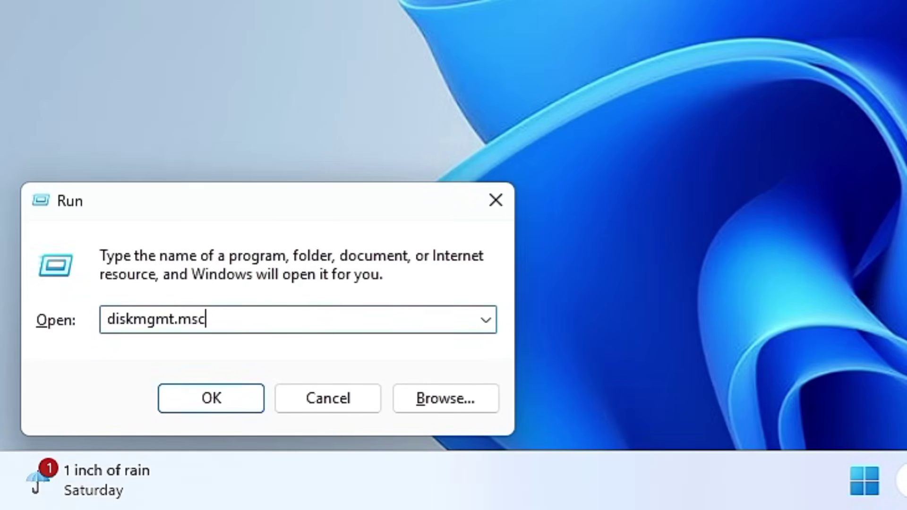
{"action": "key", "text": "Return"}
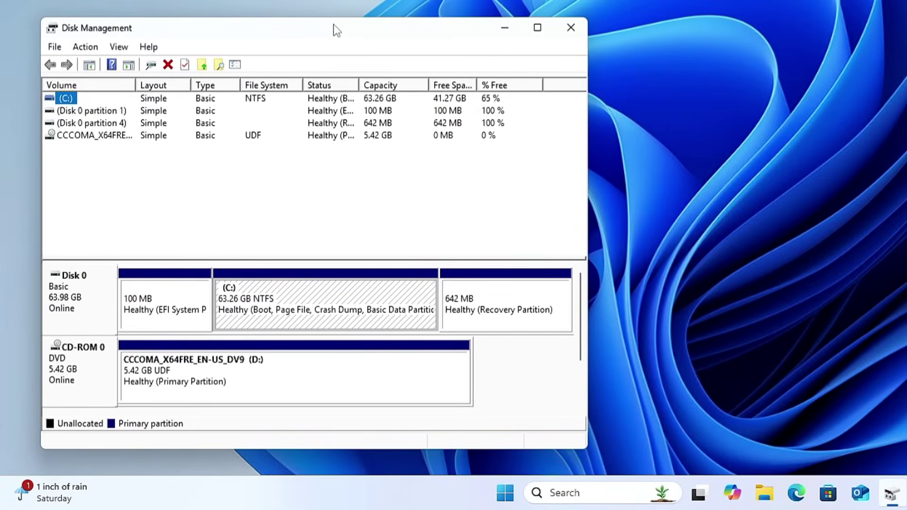
{"action": "right_click", "coordinate": [338, 293]}
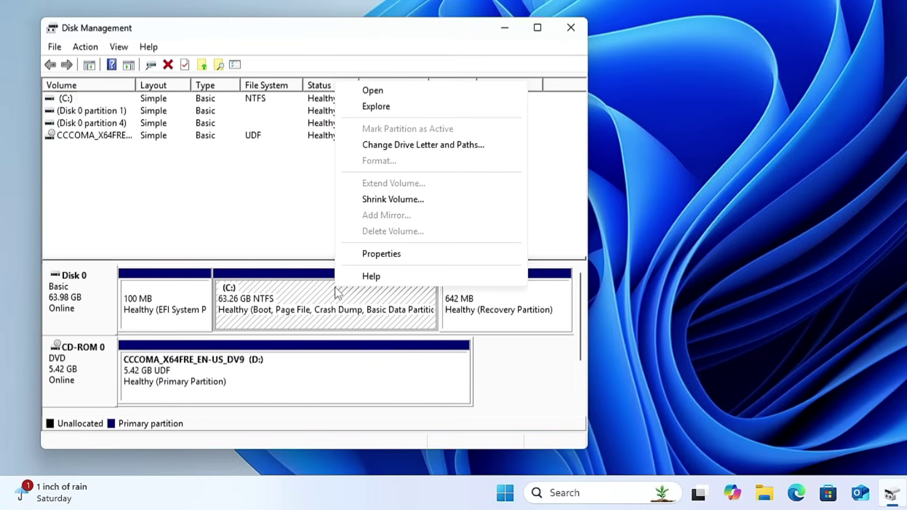
{"action": "left_click", "coordinate": [273, 212]}
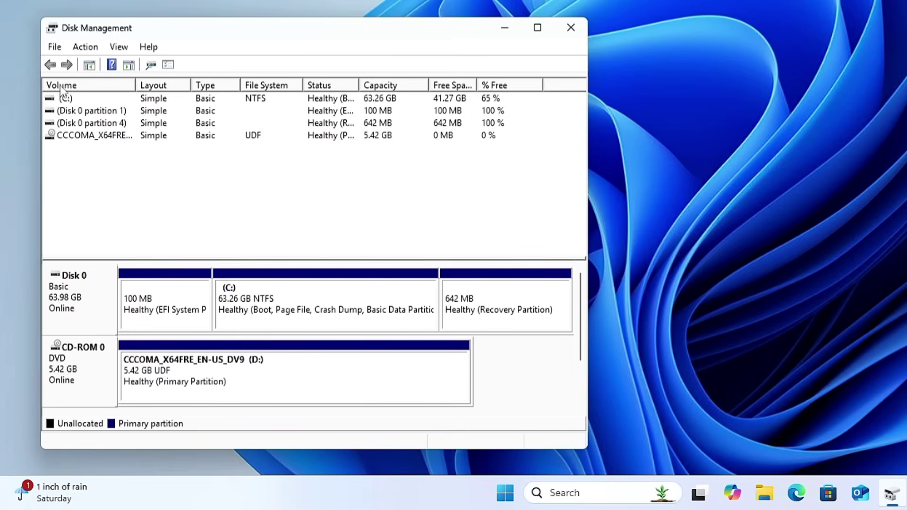
{"action": "left_click", "coordinate": [577, 27]}
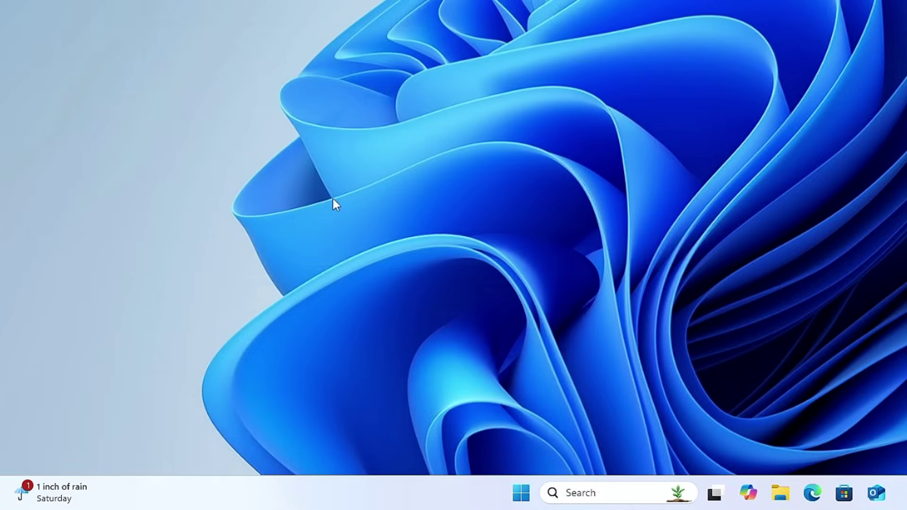
Step: Run devmgmt.msc to open Device Manager and shift its window slightly
{"action": "key", "text": "super+r"}
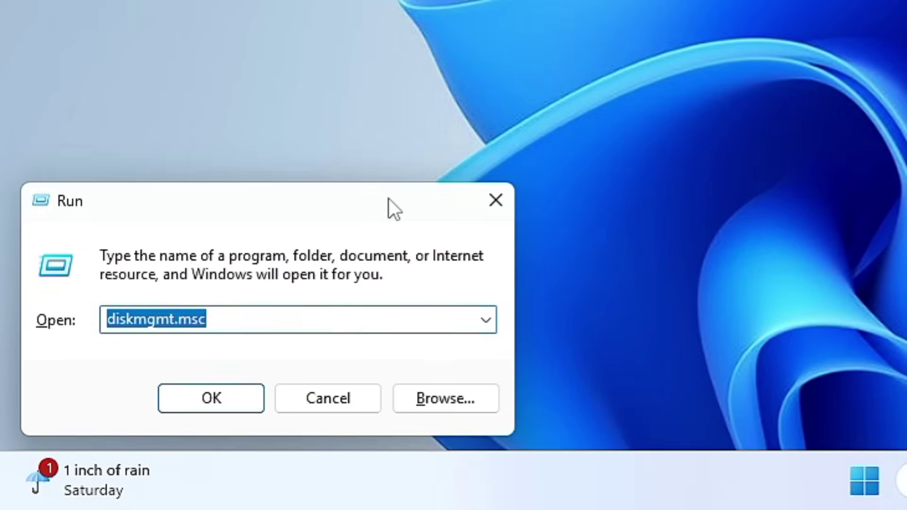
{"action": "type", "text": "dev"}
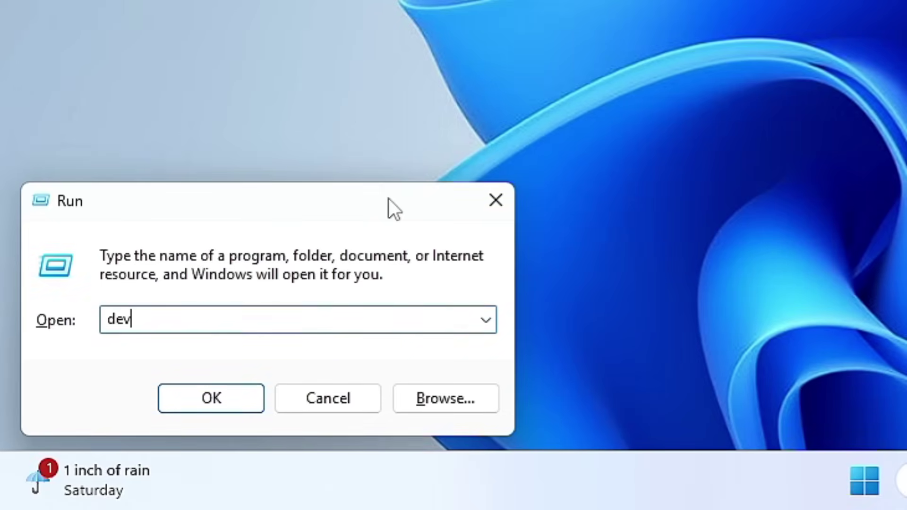
{"action": "type", "text": "mgmt.msc"}
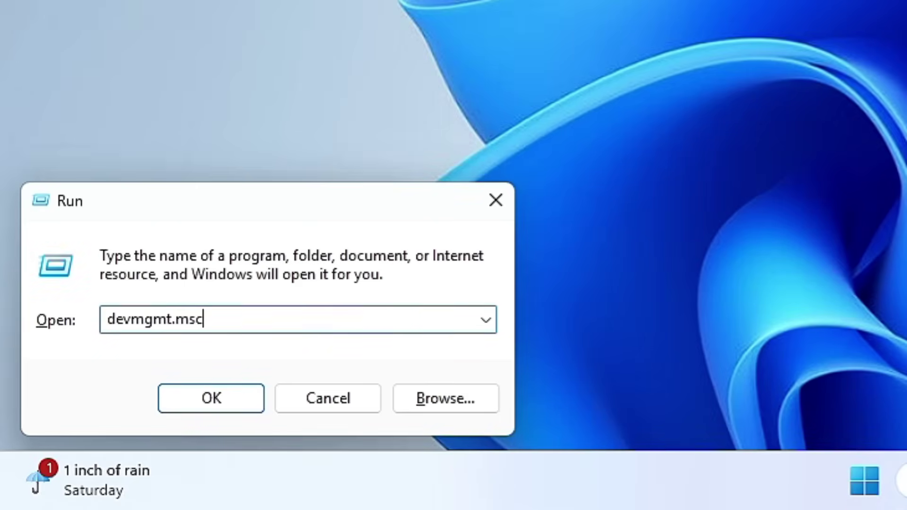
{"action": "left_click_drag", "start_coordinate": [132, 320], "coordinate": [168, 320]}
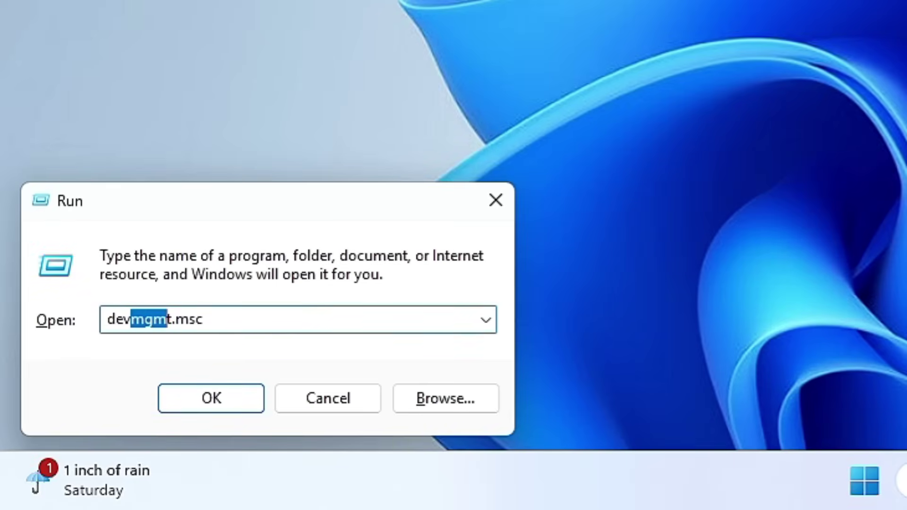
{"action": "key", "text": "End"}
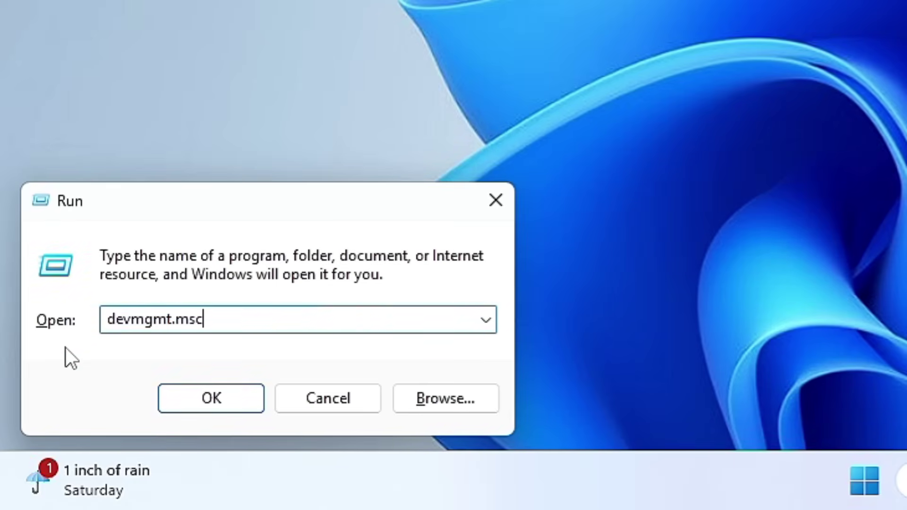
{"action": "left_click", "coordinate": [211, 400]}
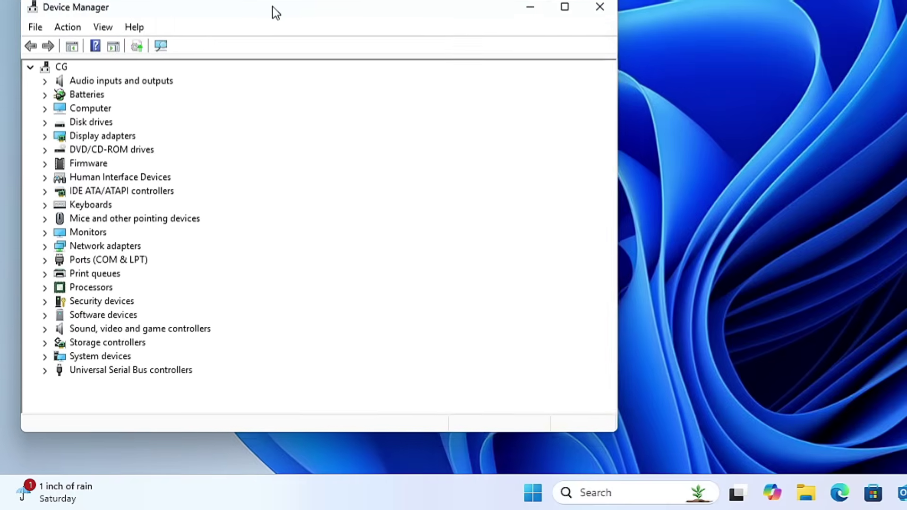
{"action": "left_click_drag", "start_coordinate": [272, 6], "coordinate": [285, 21]}
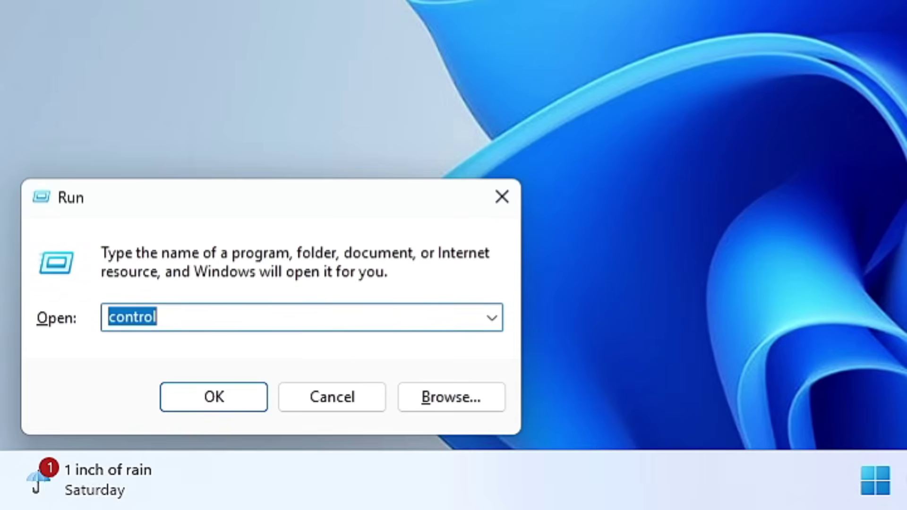
Step: Run control for Control Panel, then launch osk and drag the keyboard to the lower half
{"action": "left_click", "coordinate": [157, 317]}
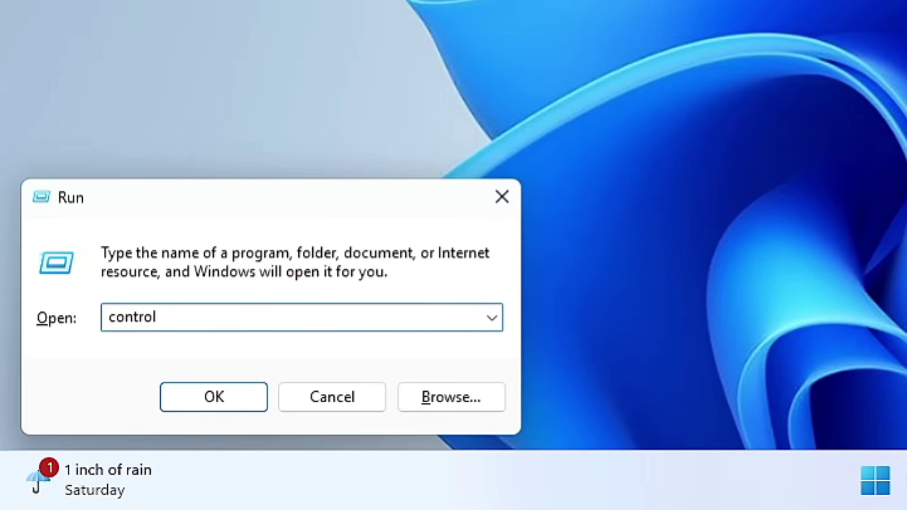
{"action": "key", "text": "Return"}
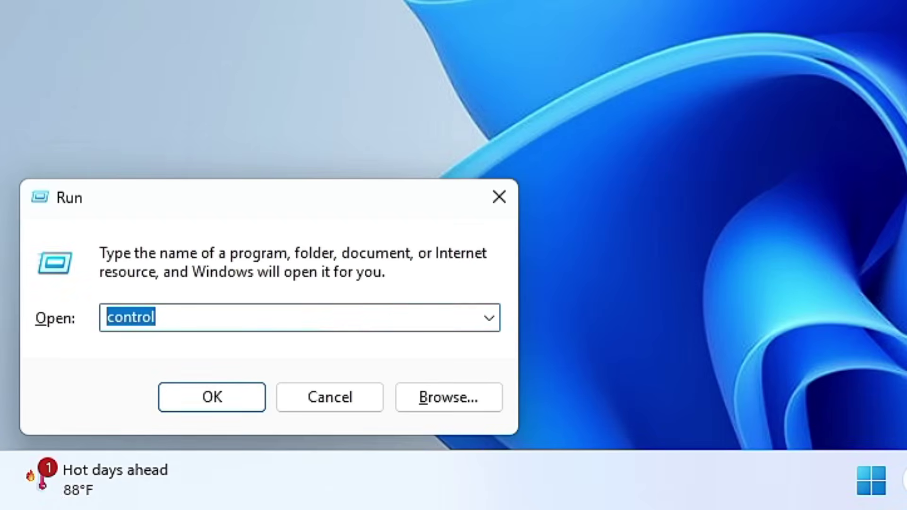
{"action": "type", "text": "osk"}
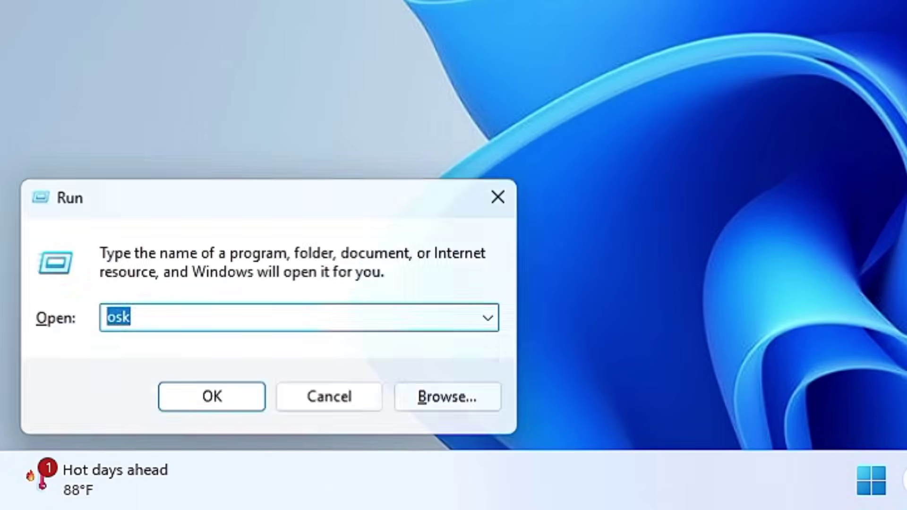
{"action": "key", "text": "Return"}
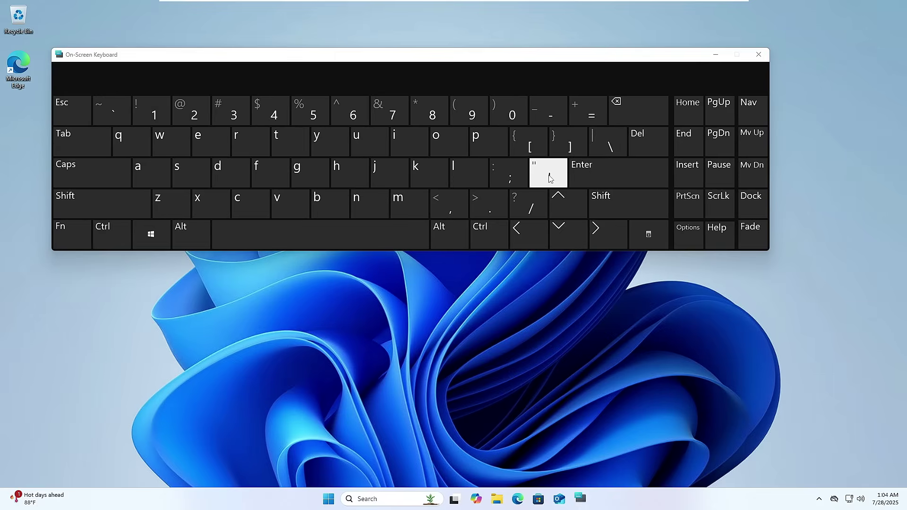
{"action": "left_click_drag", "start_coordinate": [323, 59], "coordinate": [326, 275]}
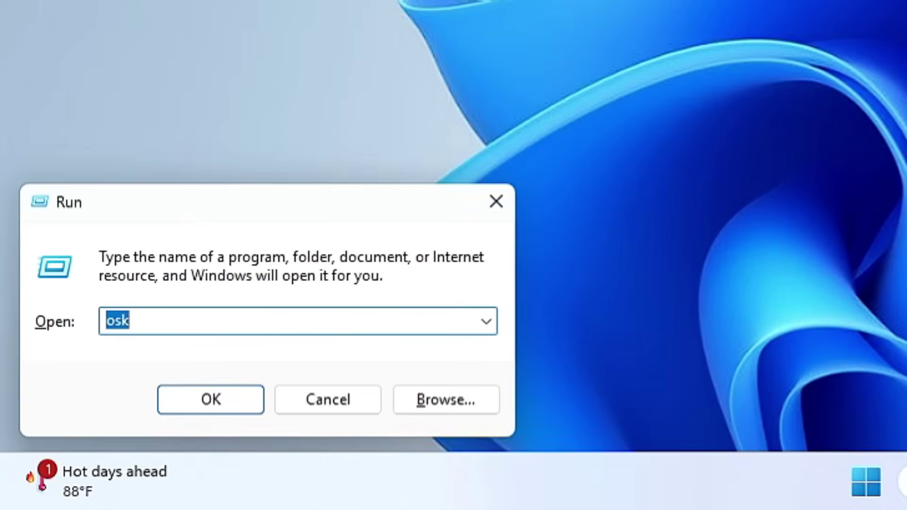
Step: Launch Character Map with the charmap command to show the Arial character grid
{"action": "type", "text": "c"}
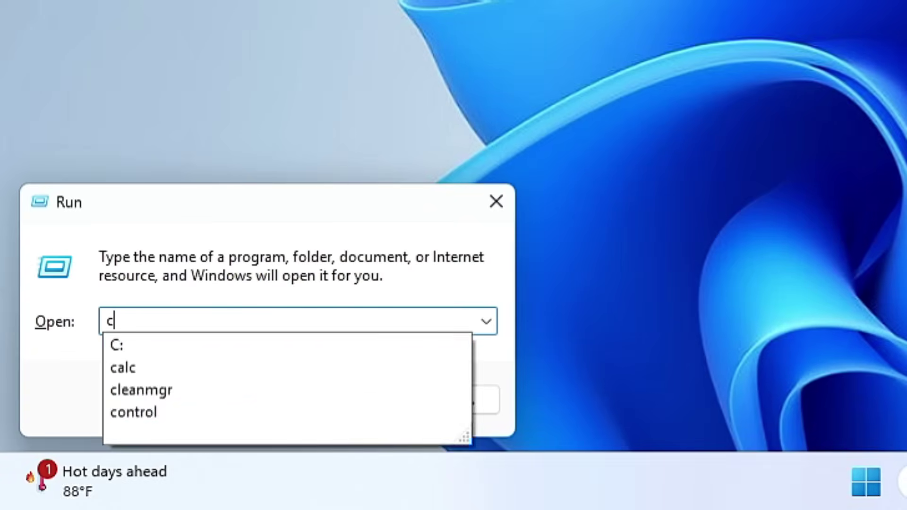
{"action": "type", "text": "harmap"}
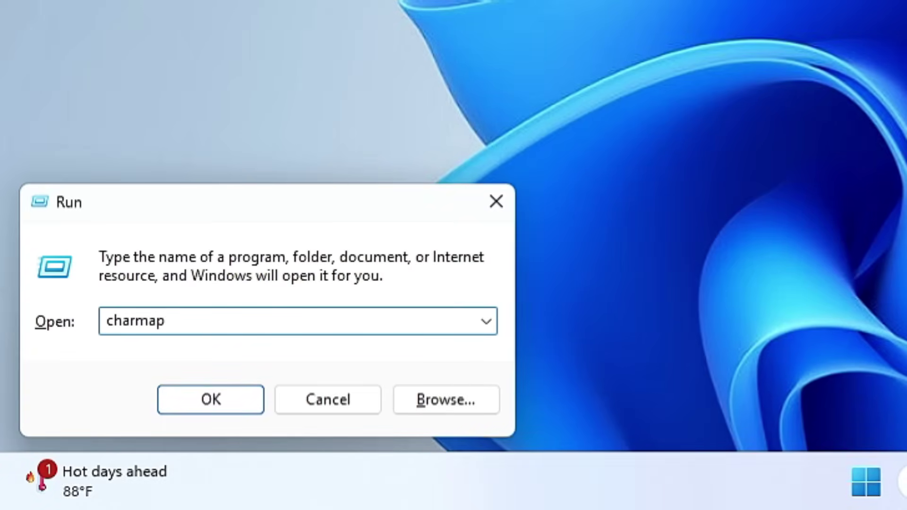
{"action": "key", "text": "Return"}
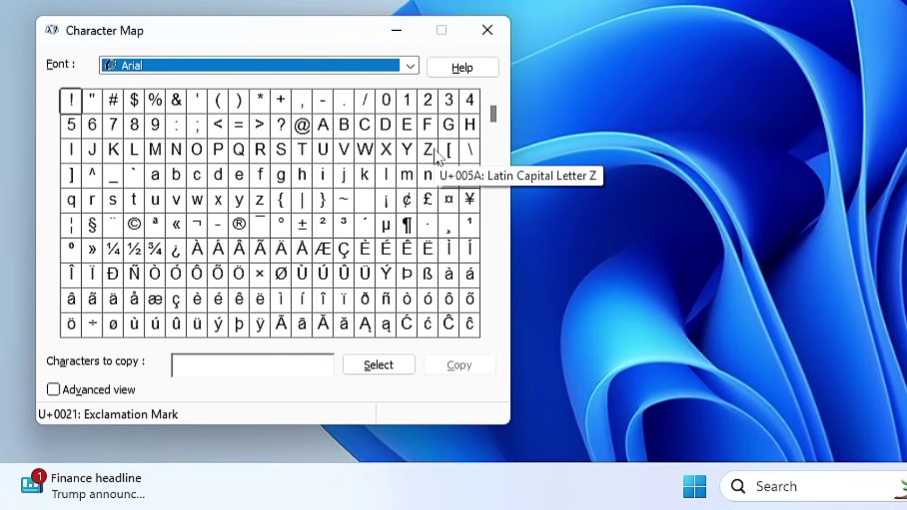
{"action": "key", "text": "super+r"}
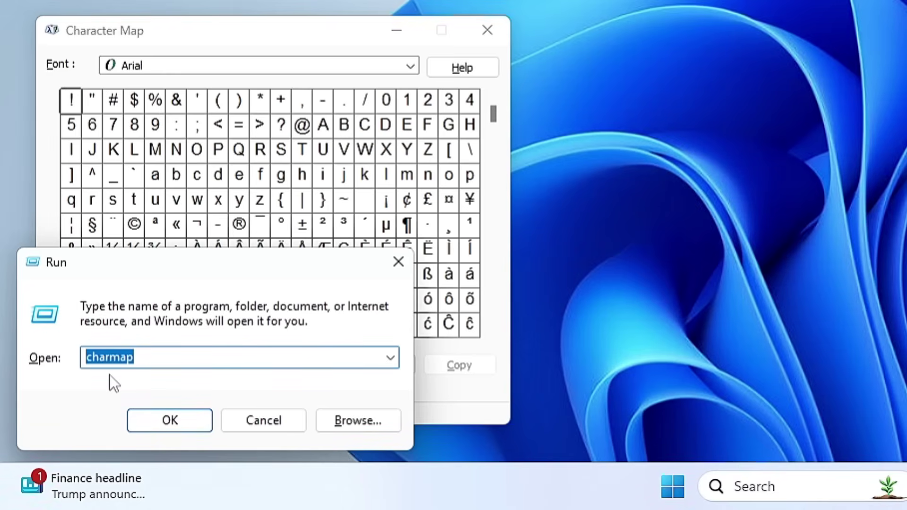
{"action": "key", "text": "Escape"}
Step: Enlarge the Superscript Two (²) character, scroll the grid down, and enter msconfig in Run
{"action": "left_click", "coordinate": [321, 230]}
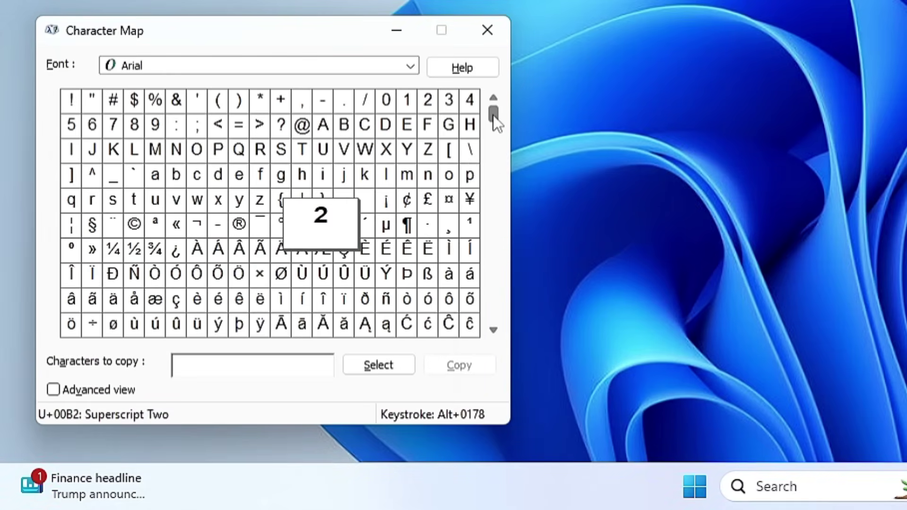
{"action": "left_click_drag", "start_coordinate": [492, 114], "coordinate": [489, 185]}
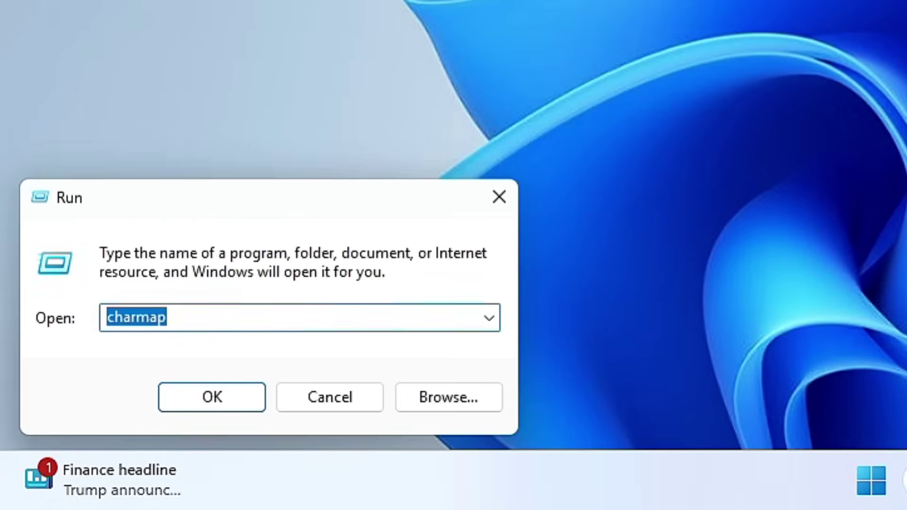
{"action": "type", "text": "msco"}
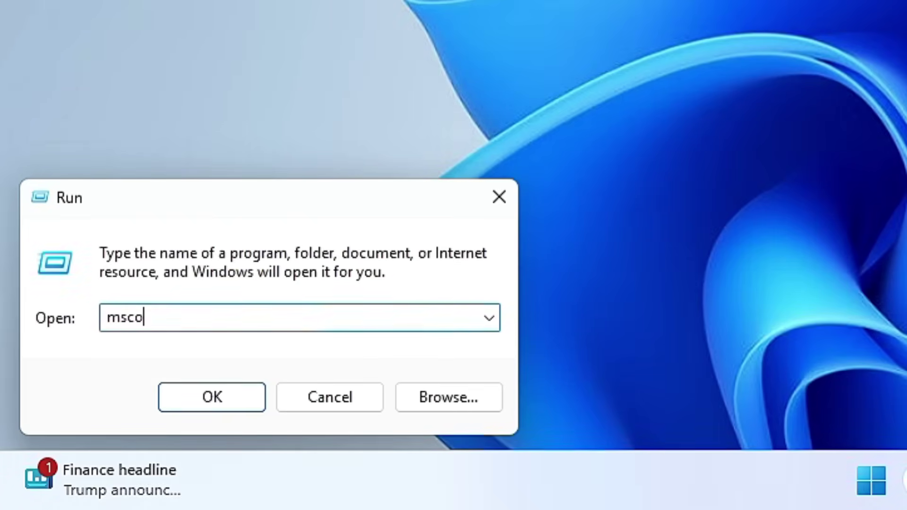
{"action": "type", "text": "nfig"}
Step: Launch System Configuration via msconfig and review its Boot, Services, Startup and Tools tabs
{"action": "key", "text": "Return"}
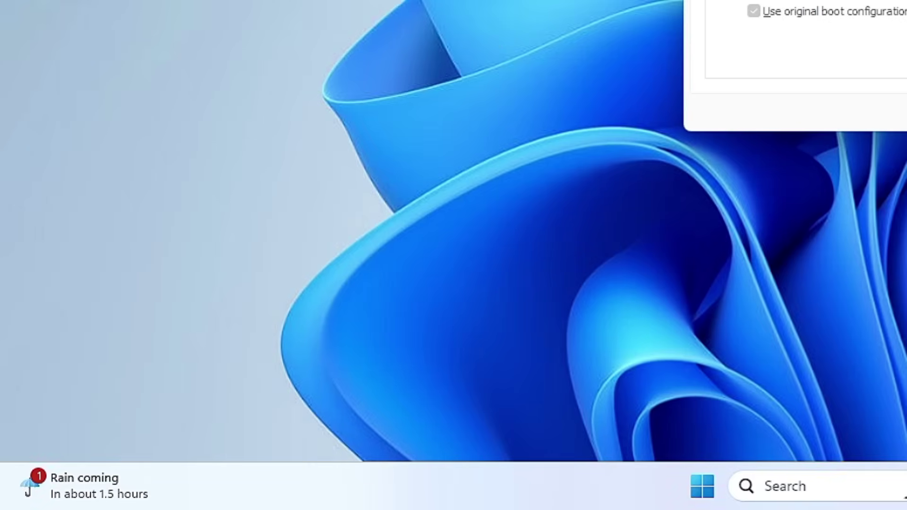
{"action": "left_click_drag", "start_coordinate": [844, 2], "coordinate": [257, 38]}
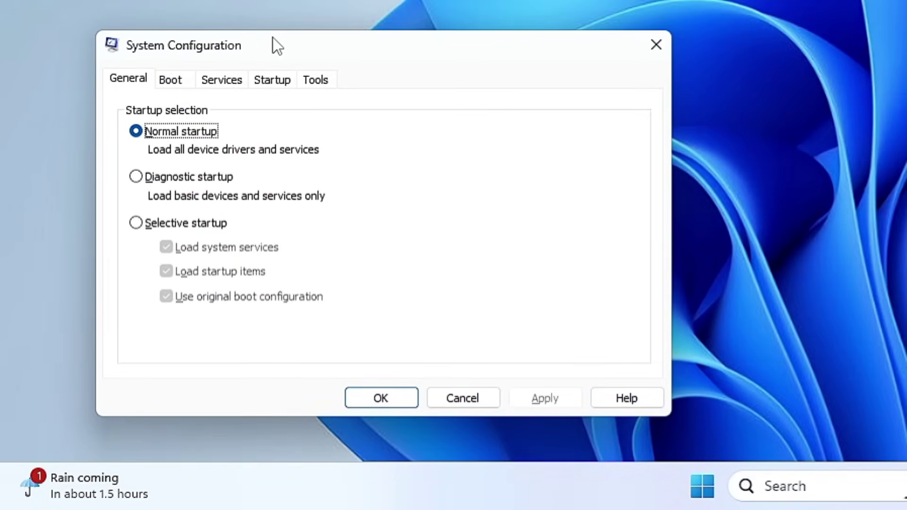
{"action": "left_click", "coordinate": [176, 84]}
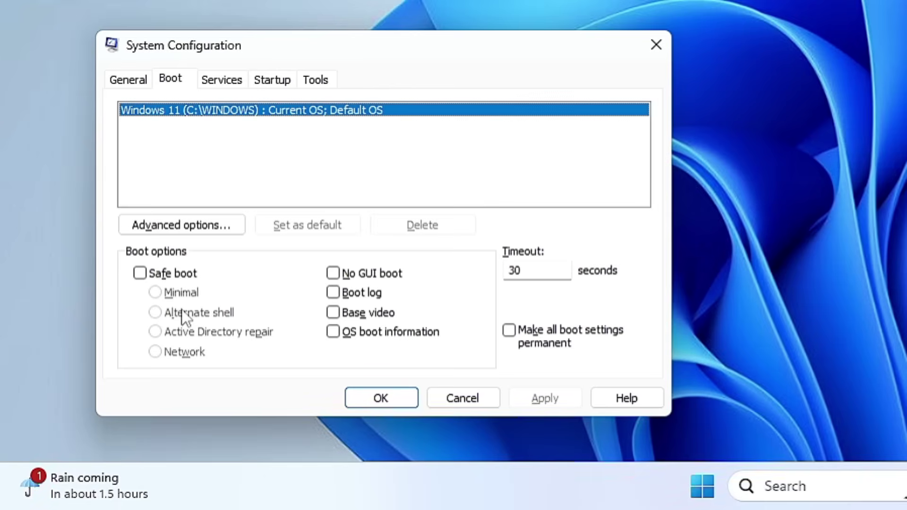
{"action": "left_click", "coordinate": [223, 80]}
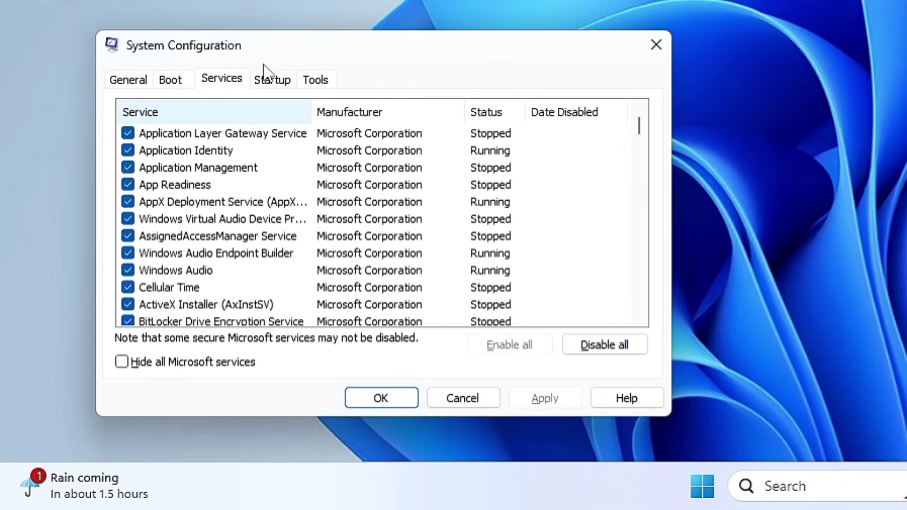
{"action": "left_click", "coordinate": [275, 80]}
{"action": "left_click", "coordinate": [315, 81]}
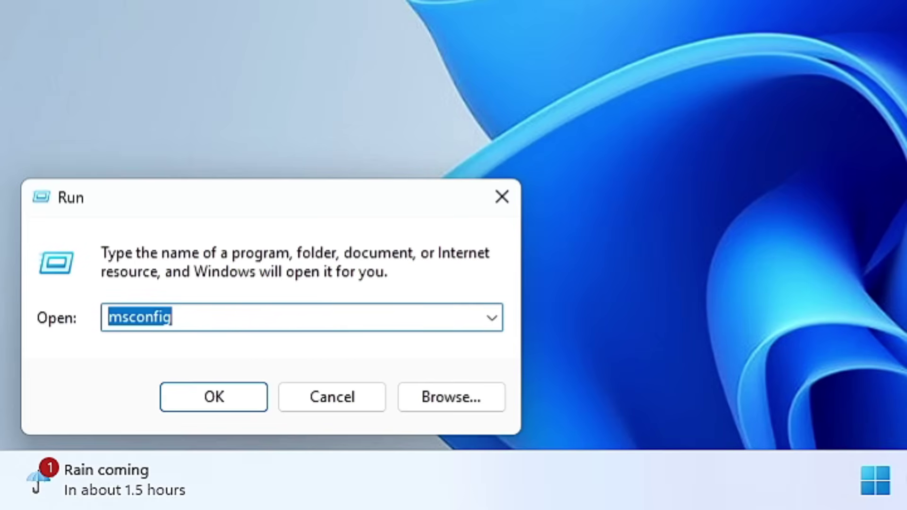
Step: Run msinfo32, scroll the System Summary, then view Hardware Resources, Components and Software Environment
{"action": "type", "text": "msinfo"}
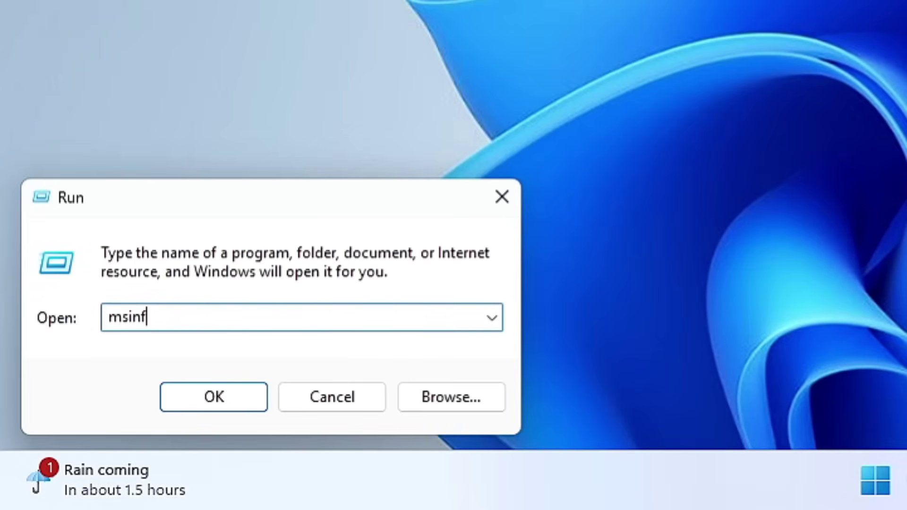
{"action": "type", "text": "32"}
{"action": "key", "text": "Return"}
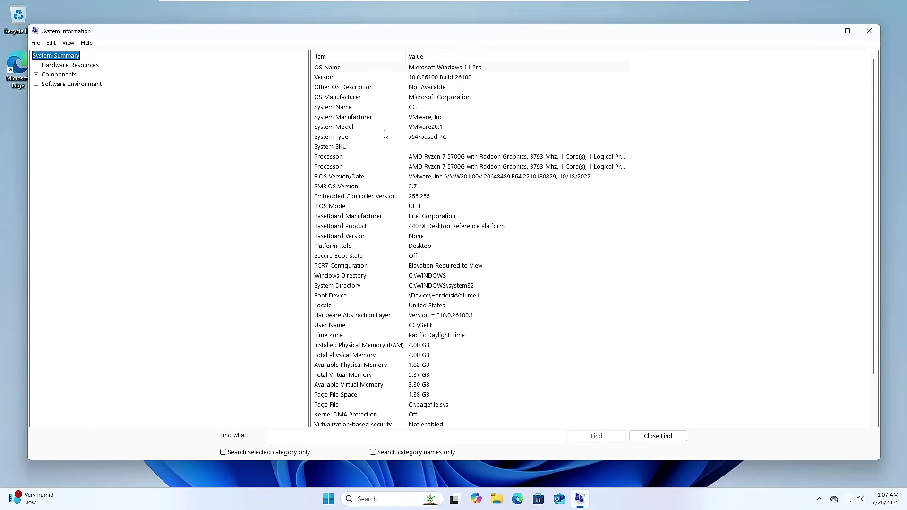
{"action": "scroll", "coordinate": [384, 133], "scroll_direction": "down", "scroll_amount": 2}
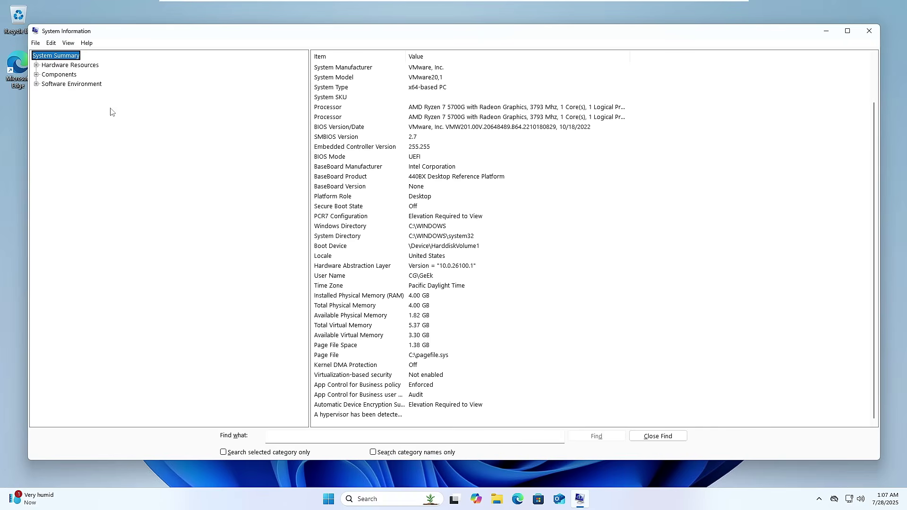
{"action": "left_click", "coordinate": [63, 66]}
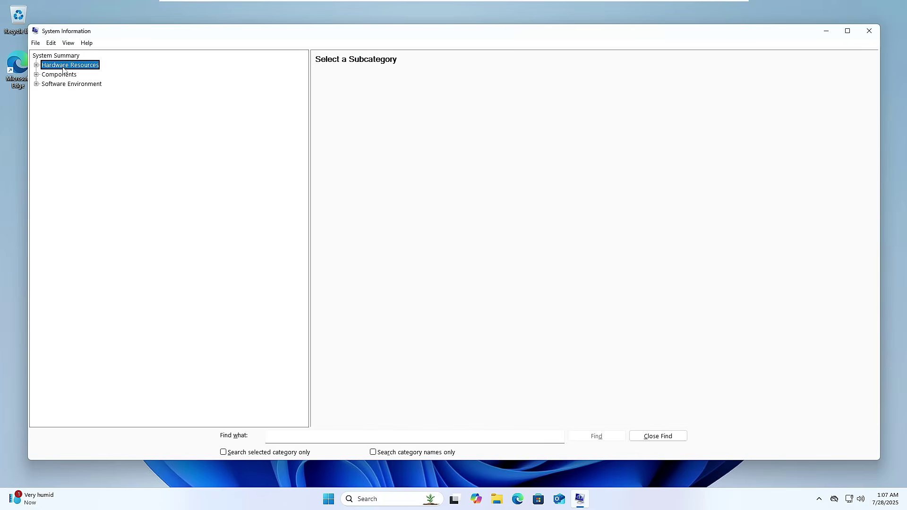
{"action": "left_click", "coordinate": [65, 75]}
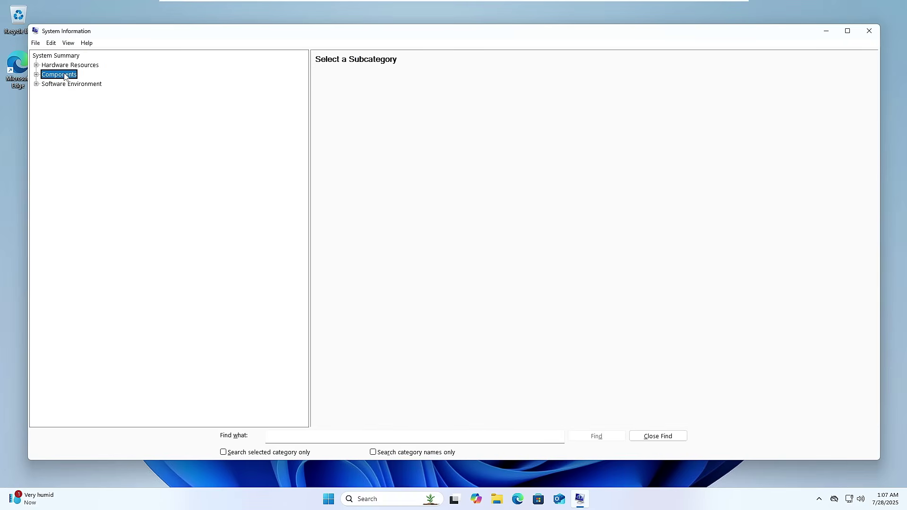
{"action": "left_click", "coordinate": [67, 85]}
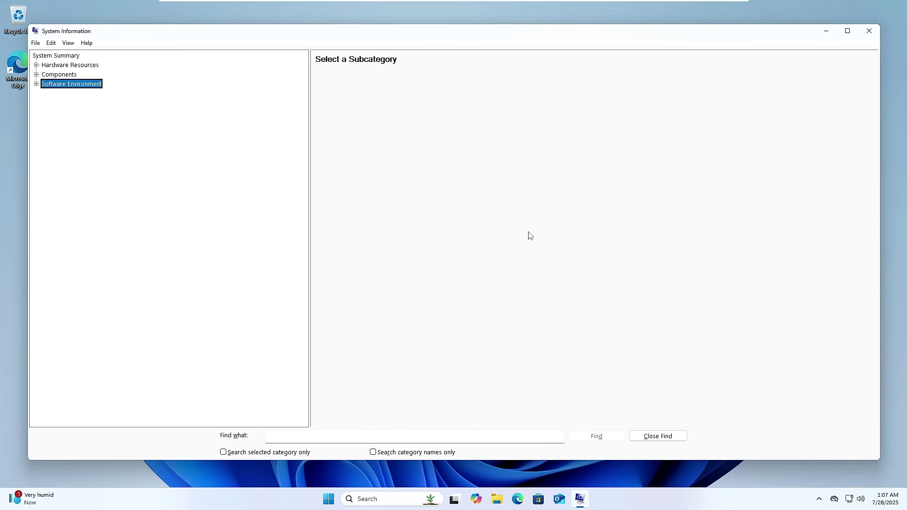